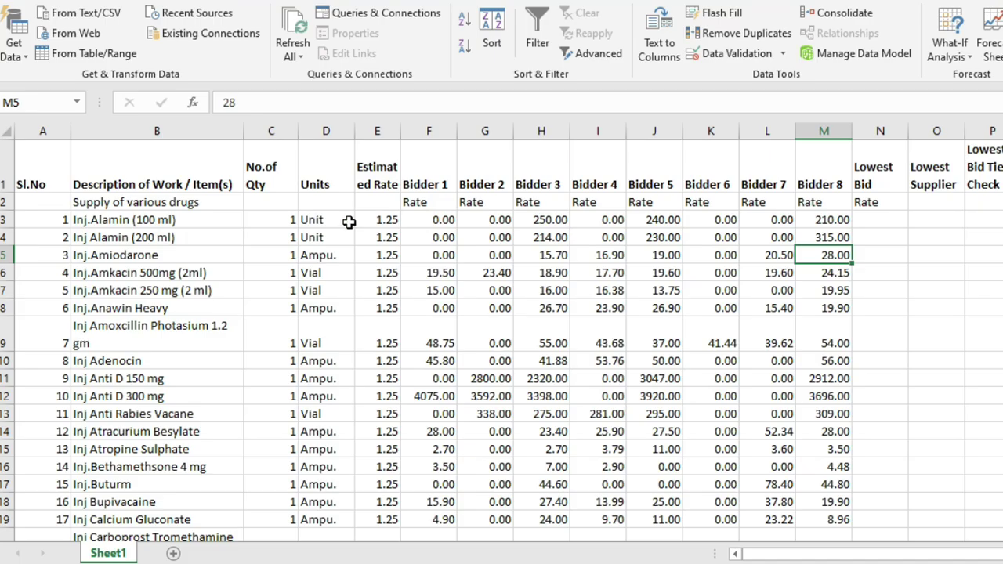
Examine the full item description list, the Bidder 1 to Bidder 8 headers and the rates quoted beneath them.
{"action": "left_click", "coordinate": [188, 219]}
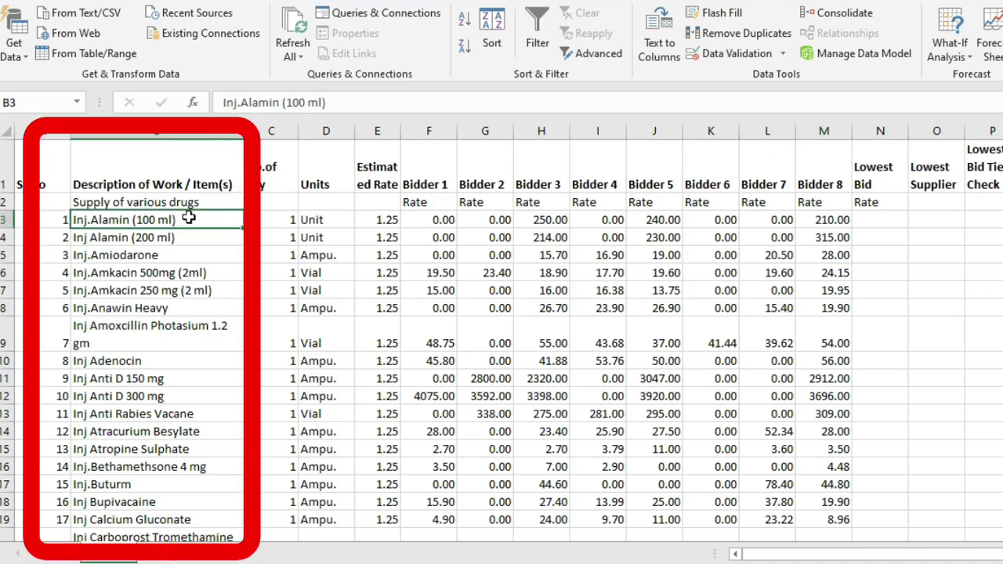
{"action": "key", "text": "ctrl+shift+Down"}
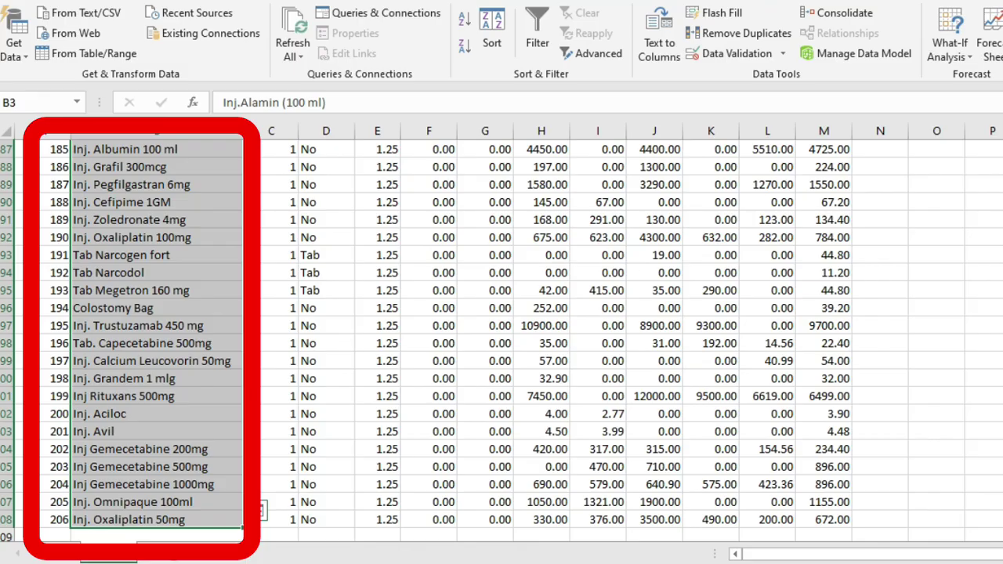
{"action": "scroll", "coordinate": [502, 337], "scroll_direction": "up", "scroll_amount": 20}
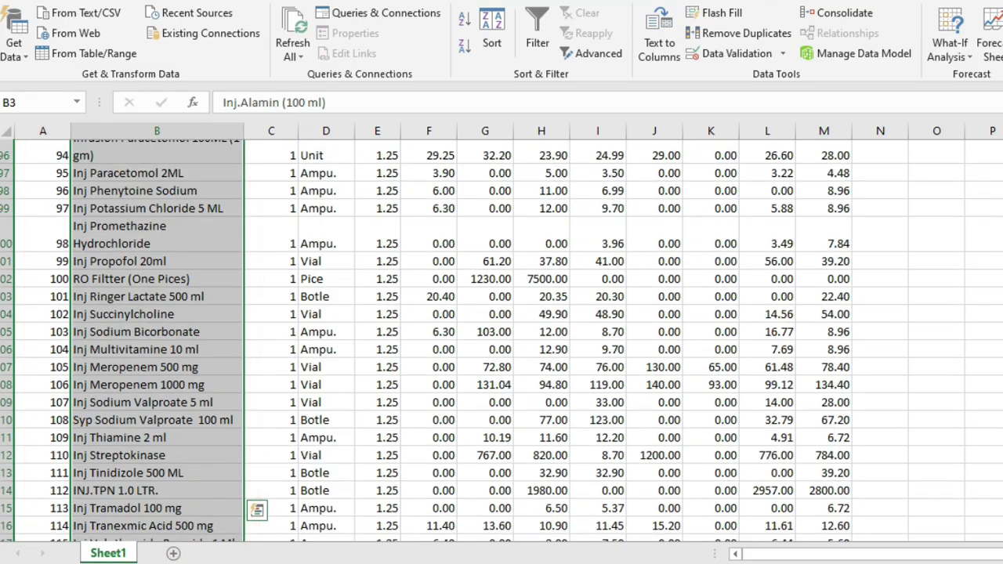
{"action": "left_click", "coordinate": [602, 255]}
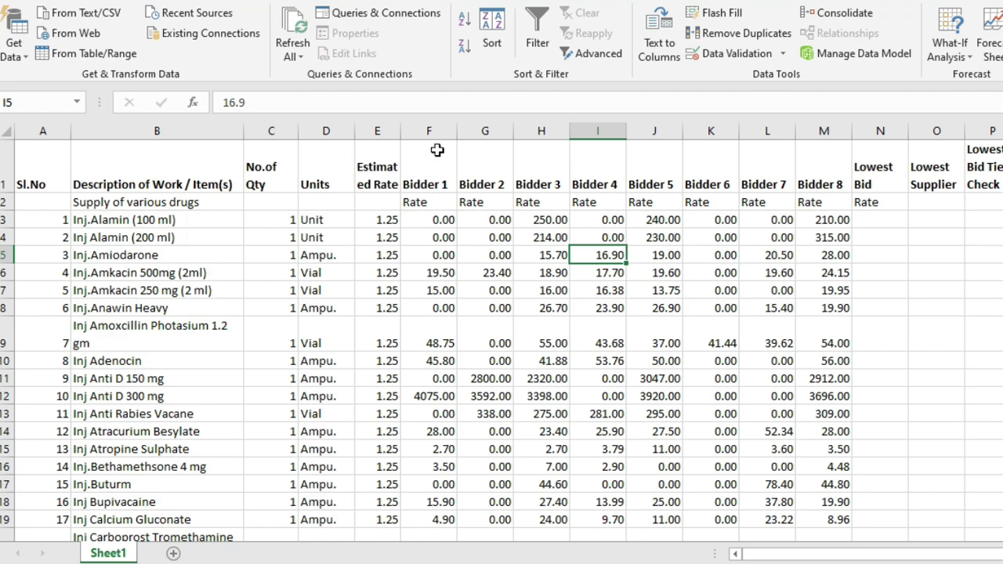
{"action": "left_click_drag", "start_coordinate": [431, 167], "coordinate": [833, 159]}
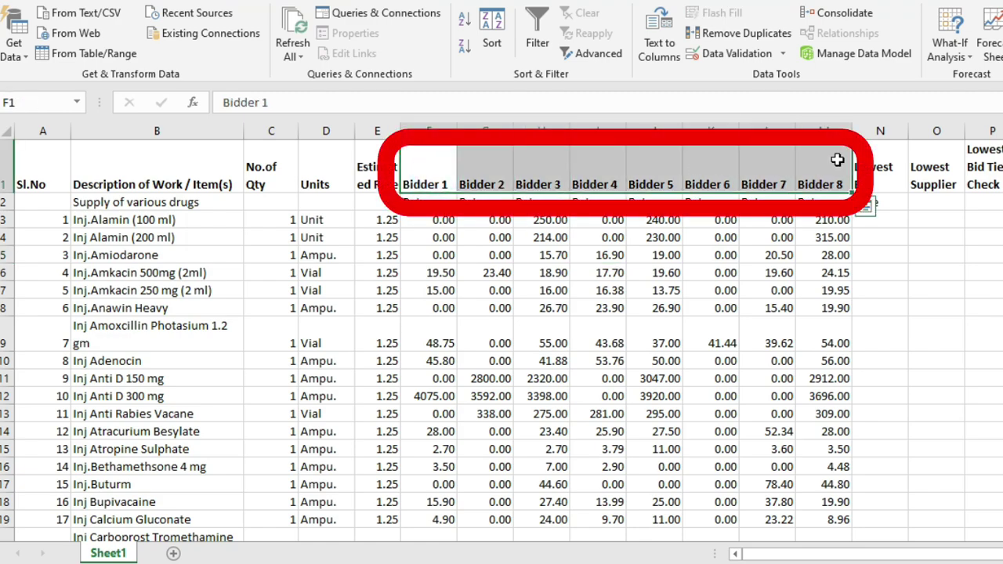
{"action": "left_click", "coordinate": [436, 220]}
{"action": "mouse_move", "coordinate": [649, 220]}
{"action": "left_mouse_down"}
{"action": "mouse_move", "coordinate": [776, 291]}
{"action": "mouse_move", "coordinate": [873, 392]}
{"action": "mouse_move", "coordinate": [831, 486]}
{"action": "mouse_move", "coordinate": [832, 520]}
{"action": "left_mouse_up"}
{"action": "left_click", "coordinate": [877, 220]}
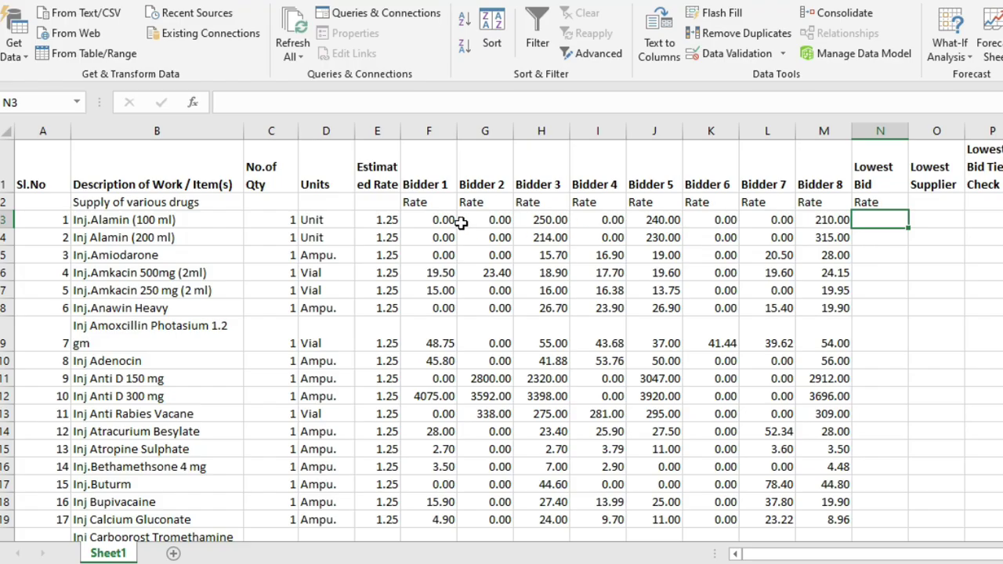
Review the eight bidders' rates for the first item in F3:M3, checking which bidders have zero entries.
{"action": "left_click_drag", "start_coordinate": [444, 220], "coordinate": [832, 218]}
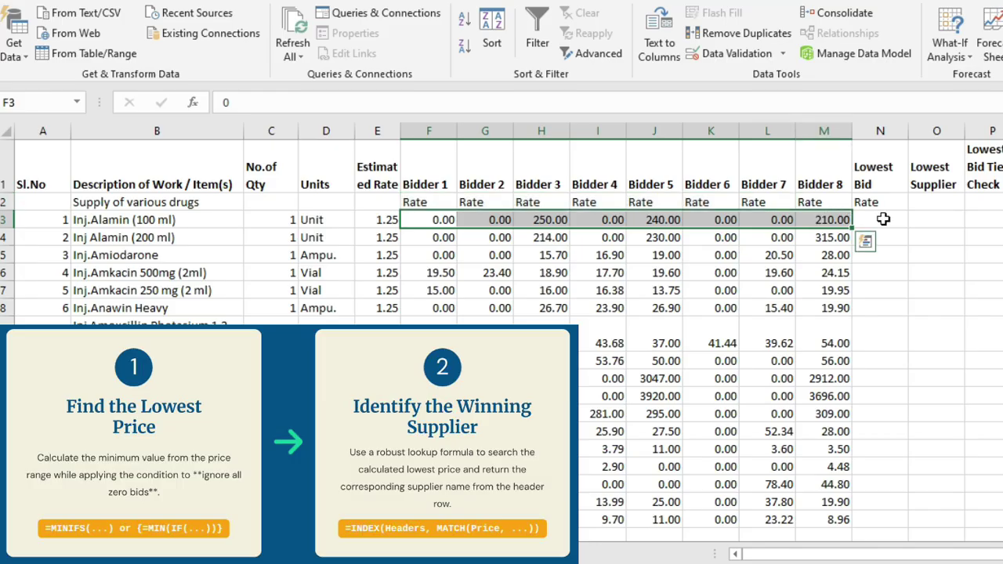
{"action": "left_click", "coordinate": [883, 220]}
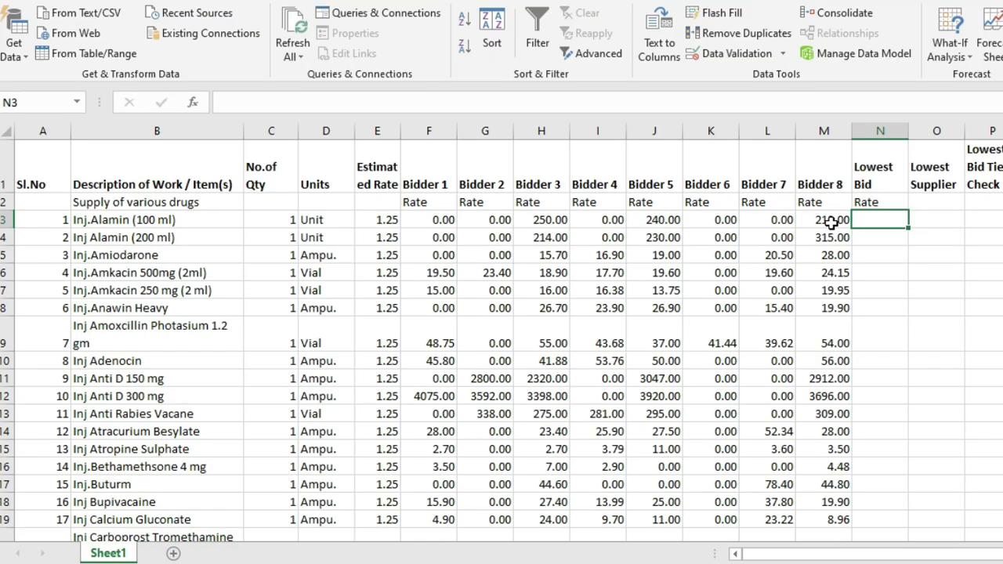
{"action": "left_click", "coordinate": [443, 221]}
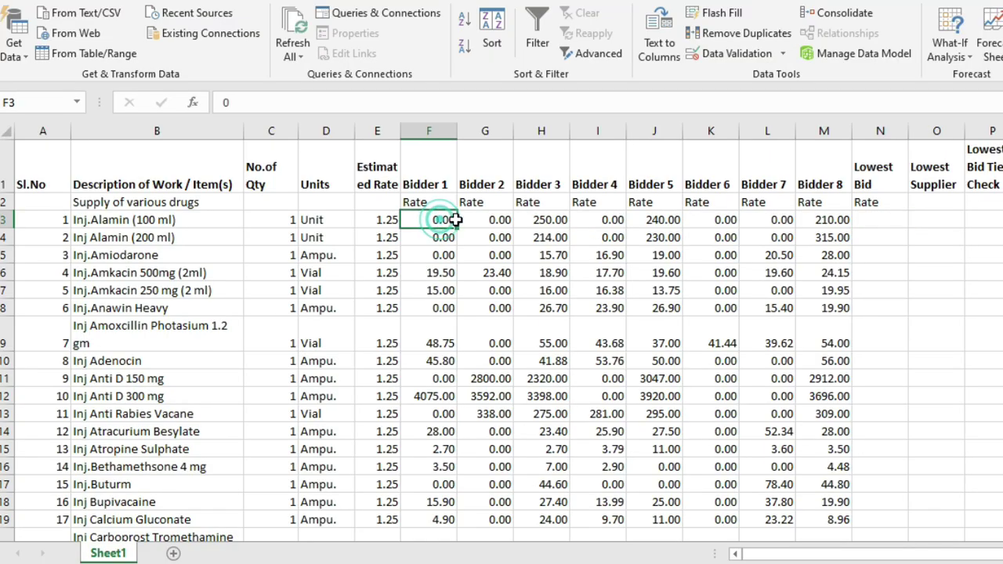
{"action": "left_click_drag", "start_coordinate": [454, 220], "coordinate": [494, 220]}
{"action": "left_click", "coordinate": [707, 220]}
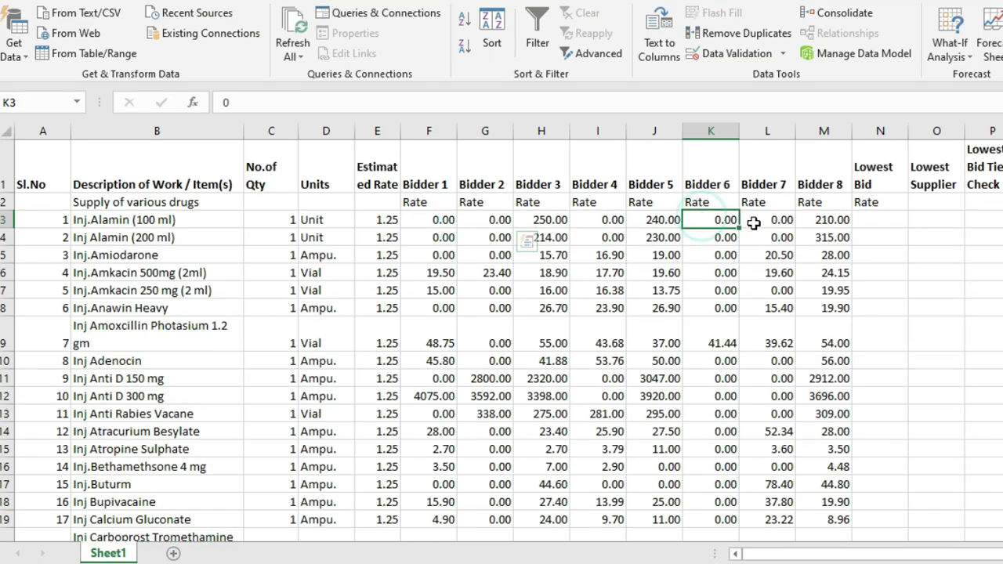
{"action": "left_click_drag", "start_coordinate": [753, 224], "coordinate": [772, 220]}
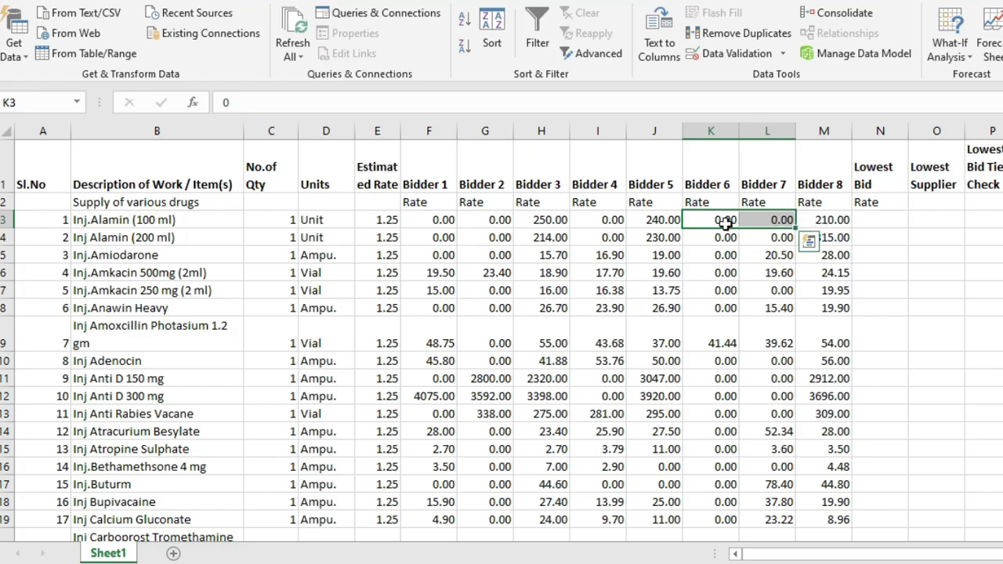
{"action": "left_click", "coordinate": [766, 219]}
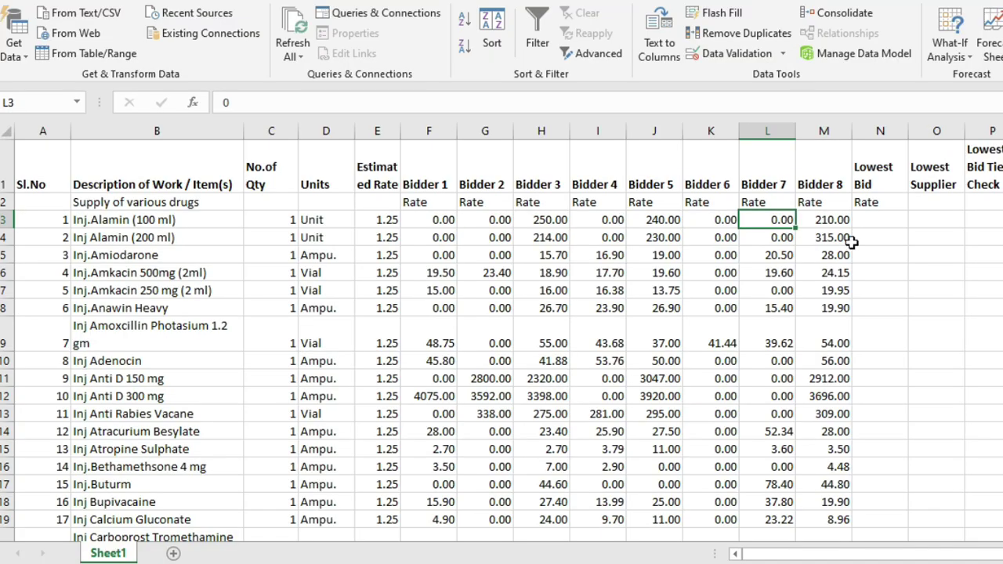
Try the formula =MIN(F3:M3) in the first item's Lowest Bid cell N3, and clear it.
{"action": "left_click", "coordinate": [885, 220]}
{"action": "key", "text": "Delete"}
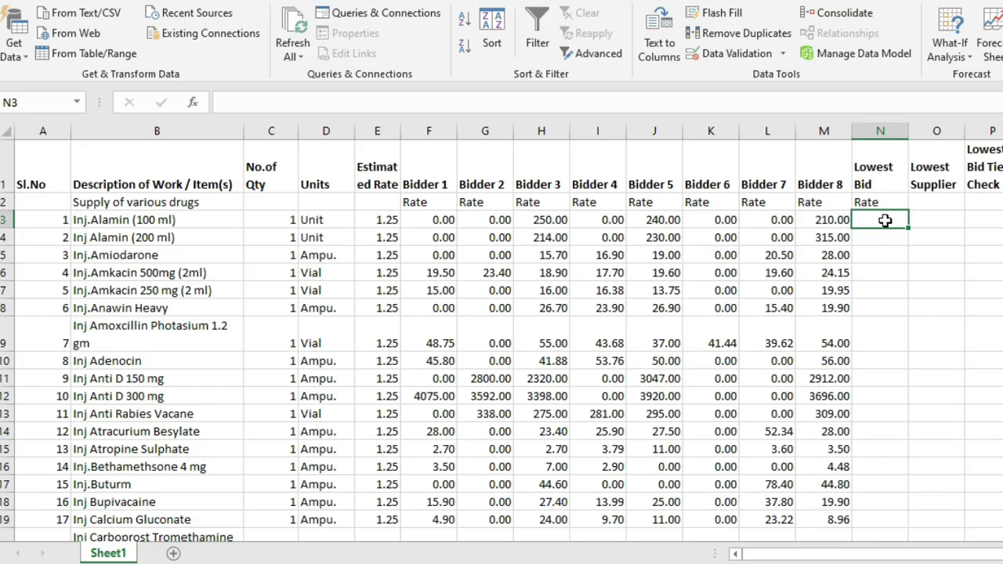
{"action": "type", "text": "=min("}
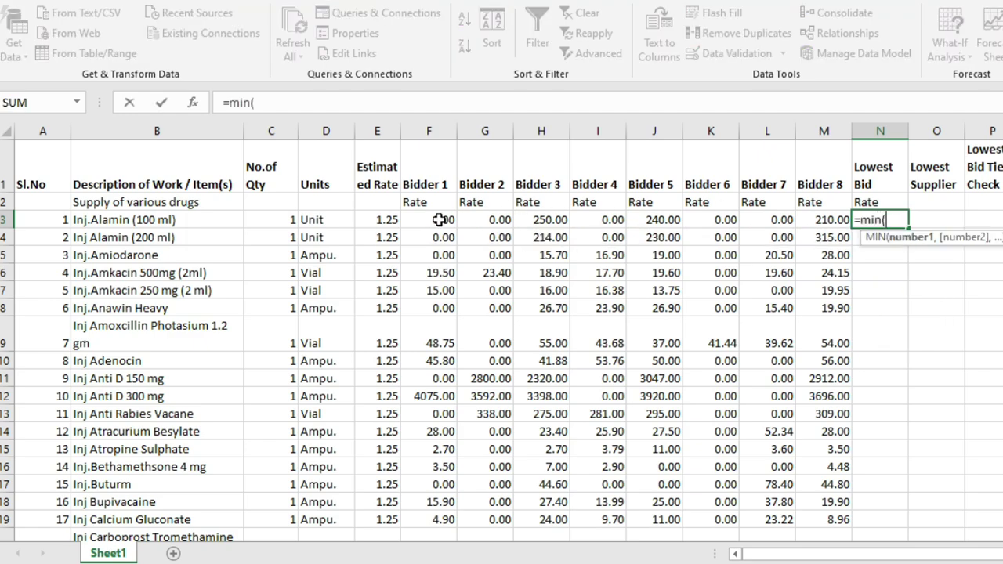
{"action": "left_click_drag", "start_coordinate": [427, 220], "coordinate": [821, 218]}
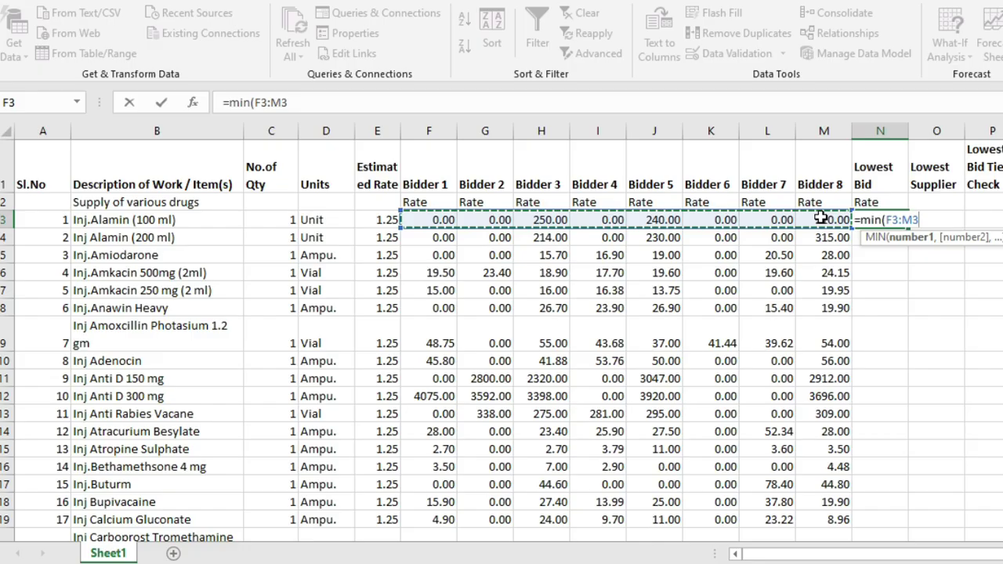
{"action": "type", "text": ")"}
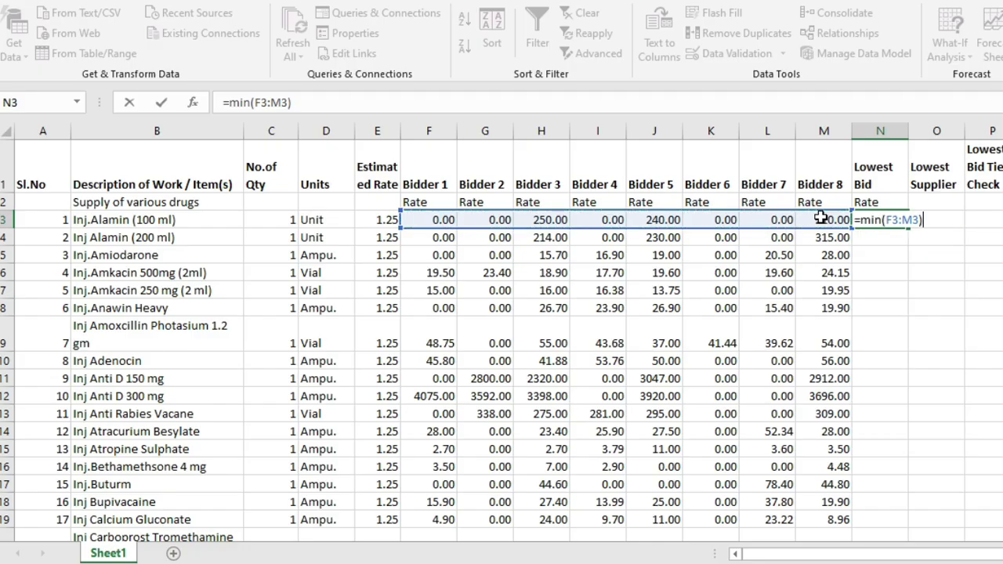
{"action": "key", "text": "Return"}
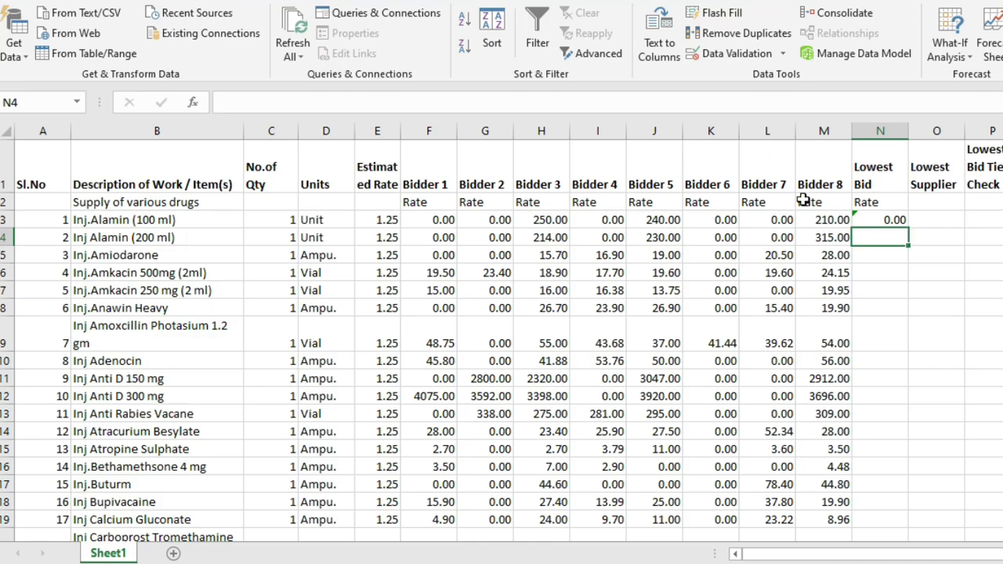
{"action": "left_click", "coordinate": [891, 221]}
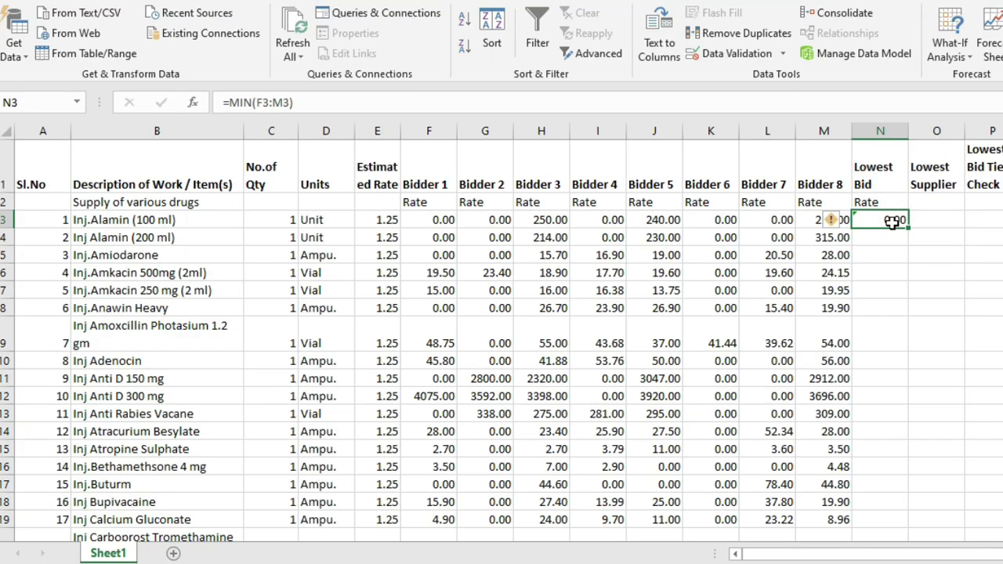
{"action": "key", "text": "Delete"}
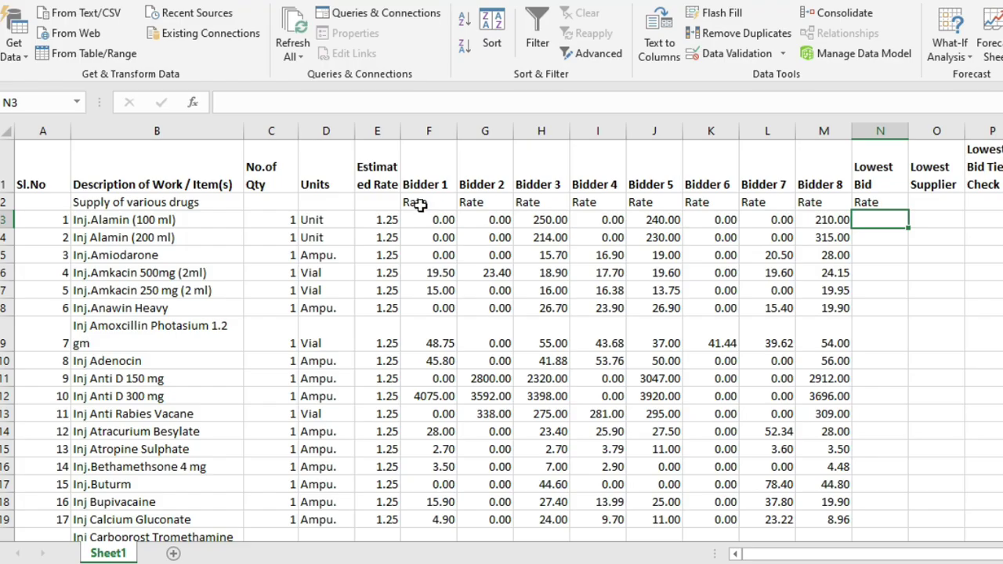
Enter =MINIFS(F3:M3,F3:M3,">0") in N3 to find the first item's lowest bid while ignoring zeros.
{"action": "left_click_drag", "start_coordinate": [427, 216], "coordinate": [828, 218]}
{"action": "left_click", "coordinate": [879, 222]}
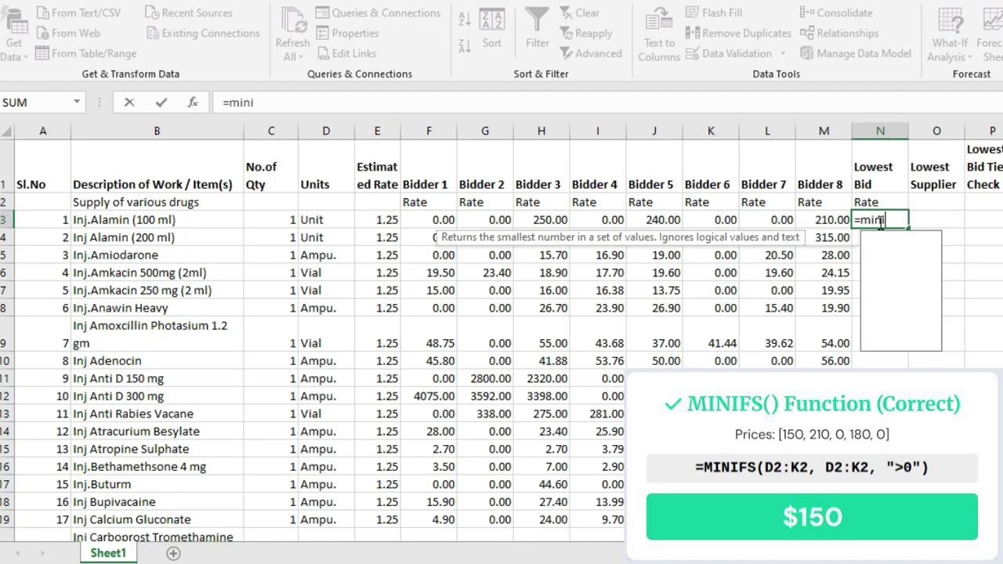
{"action": "type", "text": "fs"}
{"action": "key", "text": "BackSpace"}
{"action": "key", "text": "BackSpace"}
{"action": "key", "text": "BackSpace"}
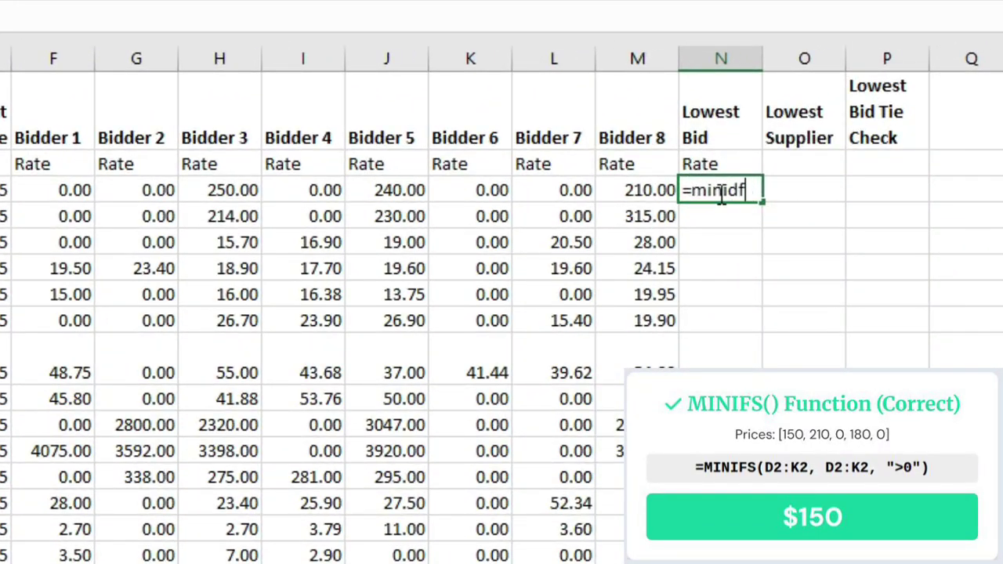
{"action": "key", "text": "Tab"}
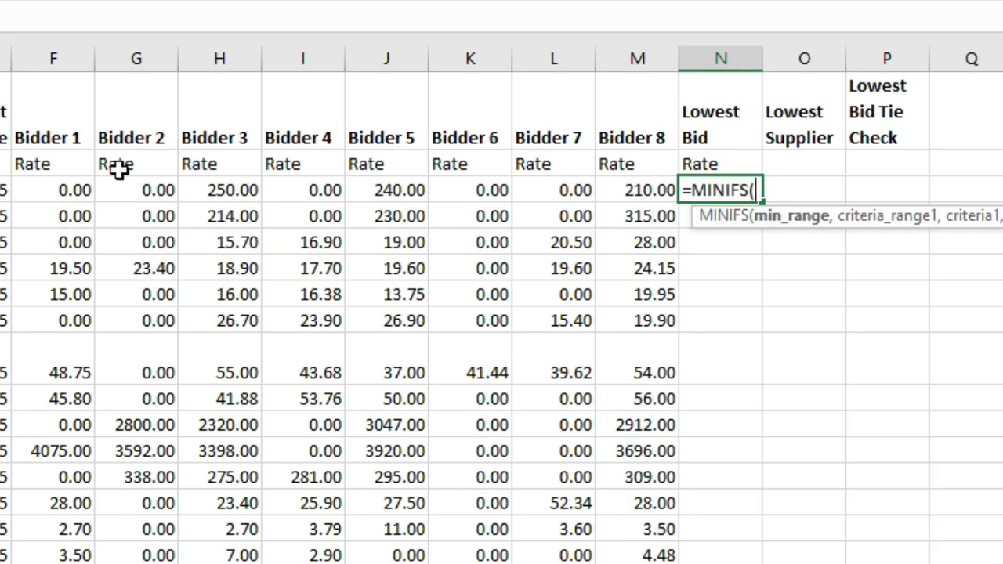
{"action": "left_click_drag", "start_coordinate": [67, 189], "coordinate": [619, 201]}
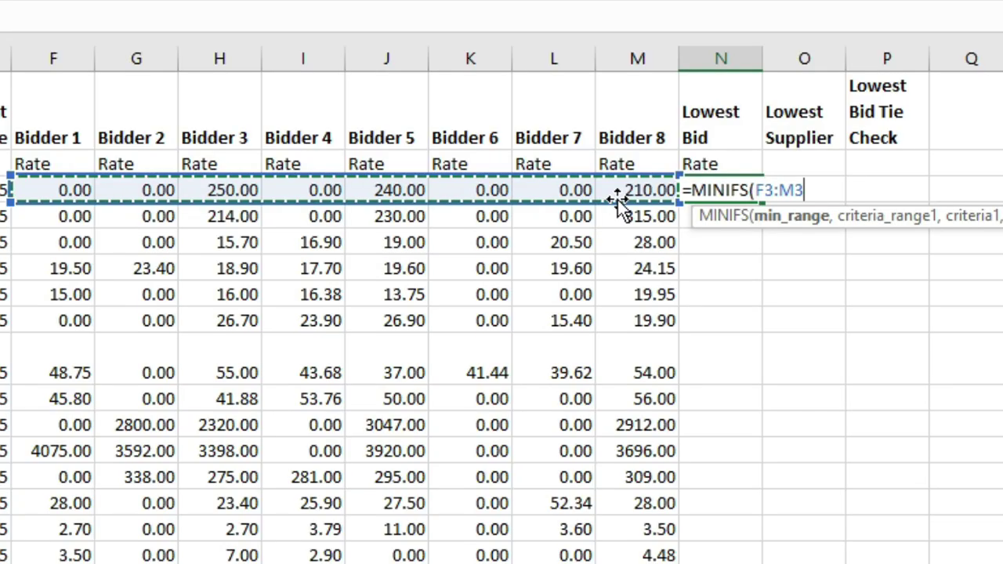
{"action": "type", "text": ","}
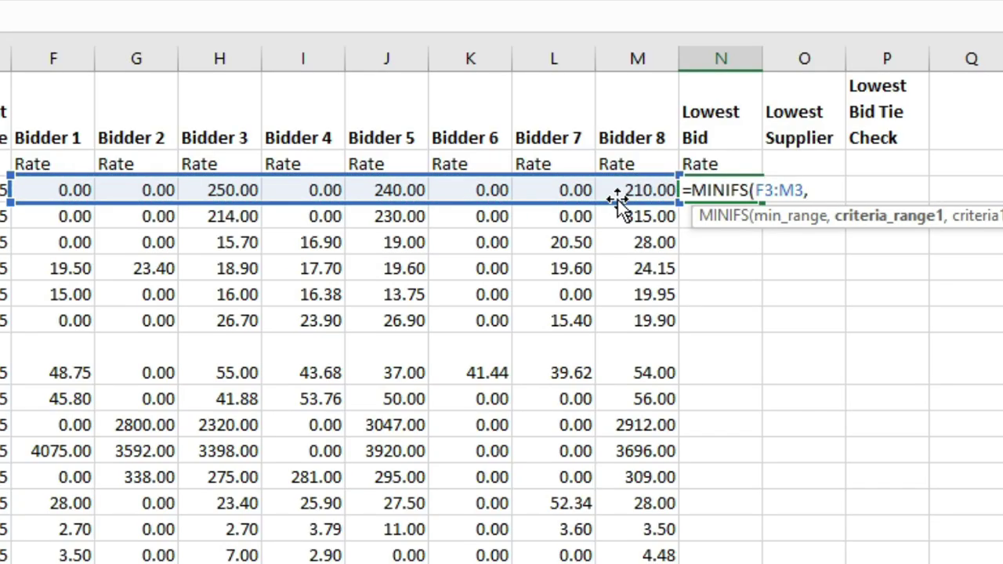
{"action": "left_click_drag", "start_coordinate": [70, 189], "coordinate": [656, 196]}
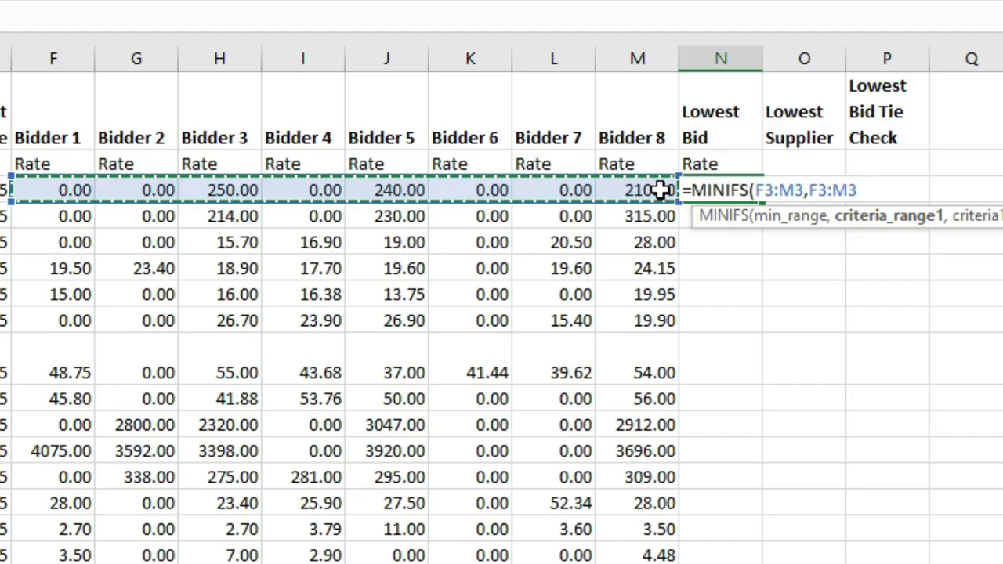
{"action": "type", "text": ","}
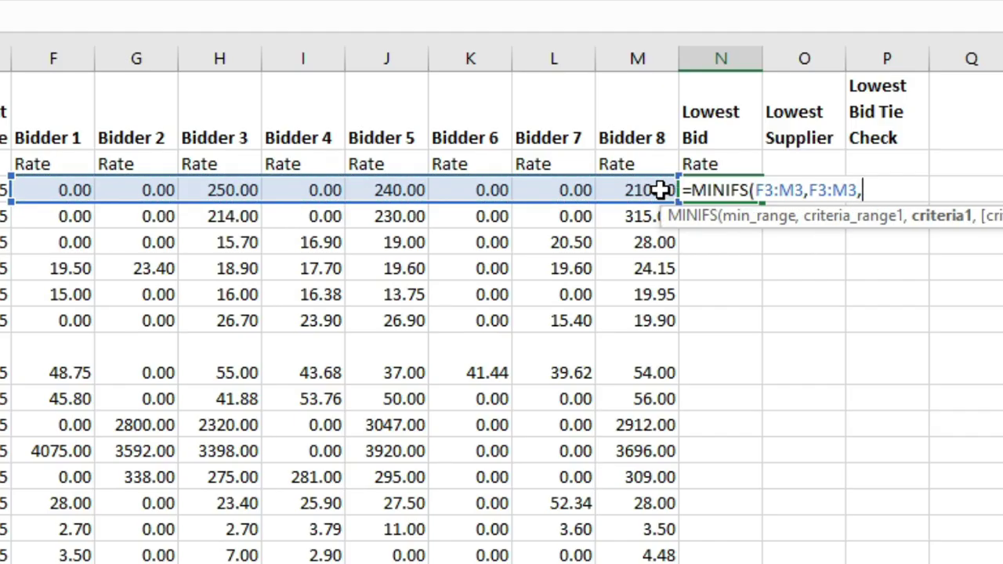
{"action": "type", "text": "\">  0\")"}
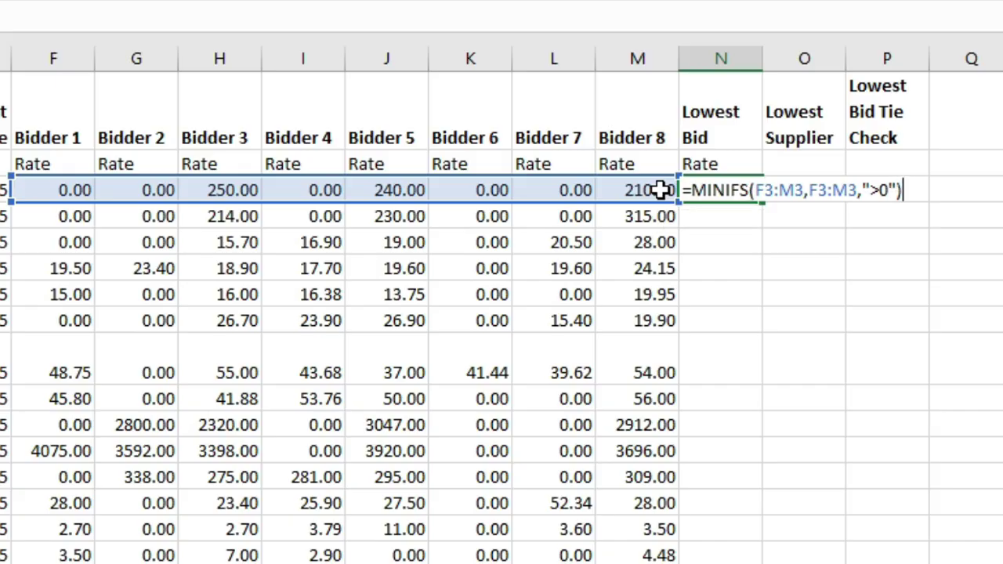
{"action": "key", "text": "Return"}
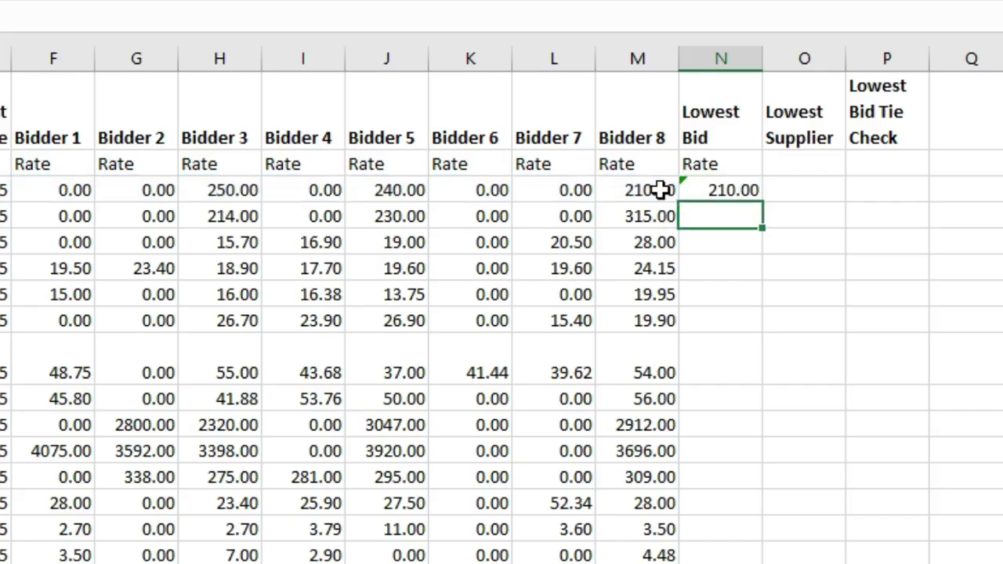
Fill the MINIFS formula from N3 down the Lowest Bid column for all items.
{"action": "left_click", "coordinate": [718, 190]}
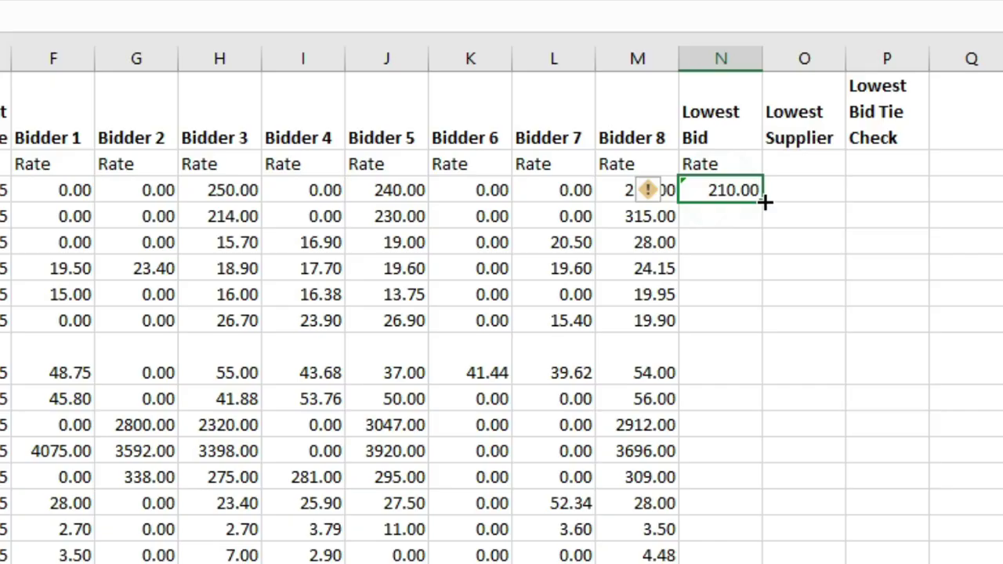
{"action": "double_click", "coordinate": [764, 202]}
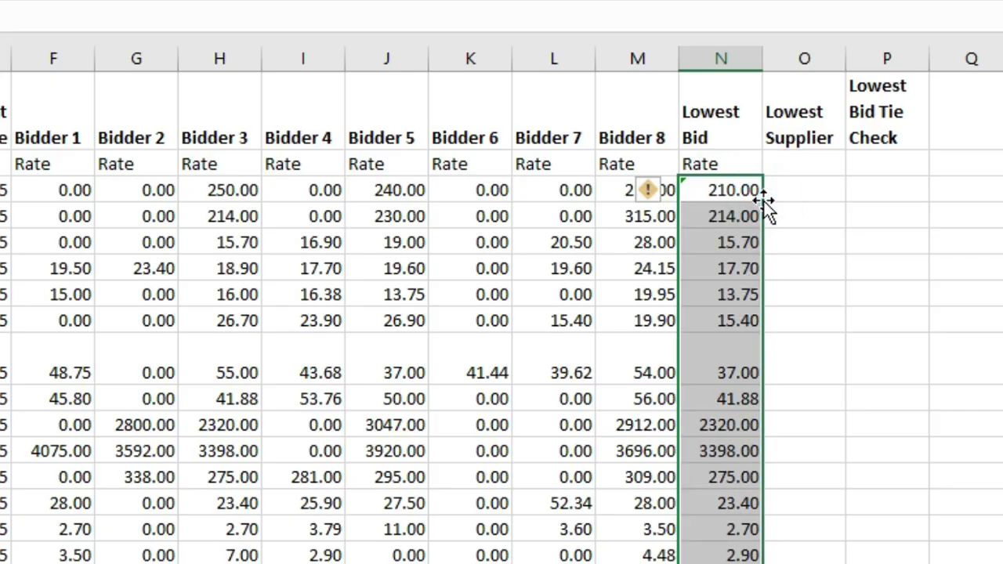
{"action": "left_click", "coordinate": [728, 196]}
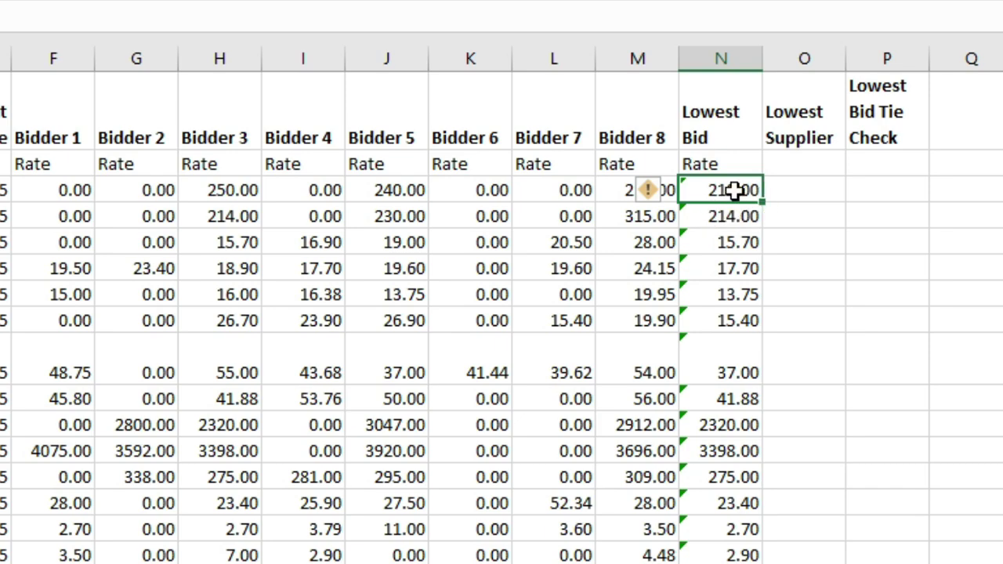
Check the Lowest Bid values in N3 and N10 against the bidder rates in F3:M3 and F10:M10.
{"action": "left_click", "coordinate": [731, 193]}
{"action": "left_click", "coordinate": [589, 240]}
{"action": "left_click_drag", "start_coordinate": [55, 192], "coordinate": [615, 195]}
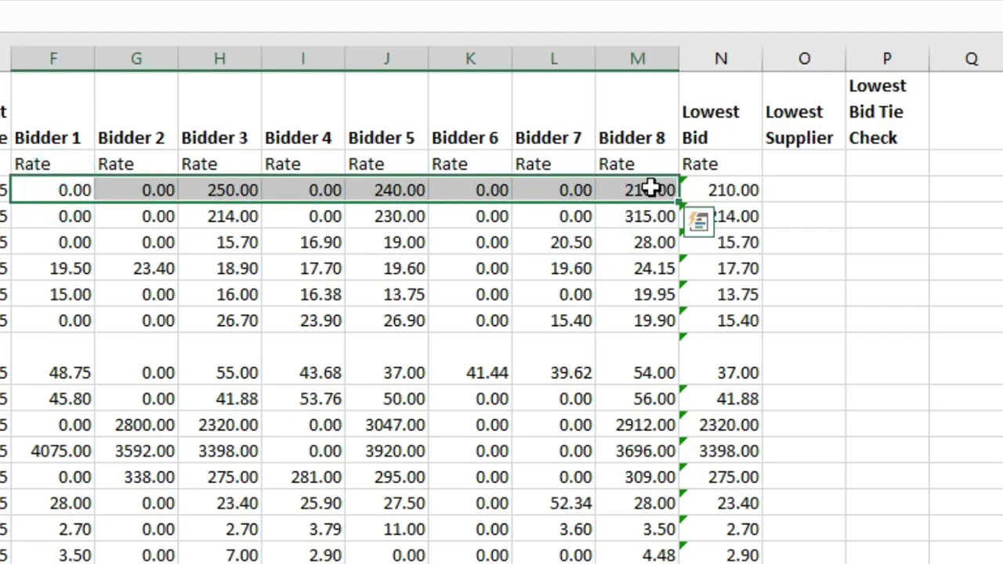
{"action": "left_click", "coordinate": [707, 392]}
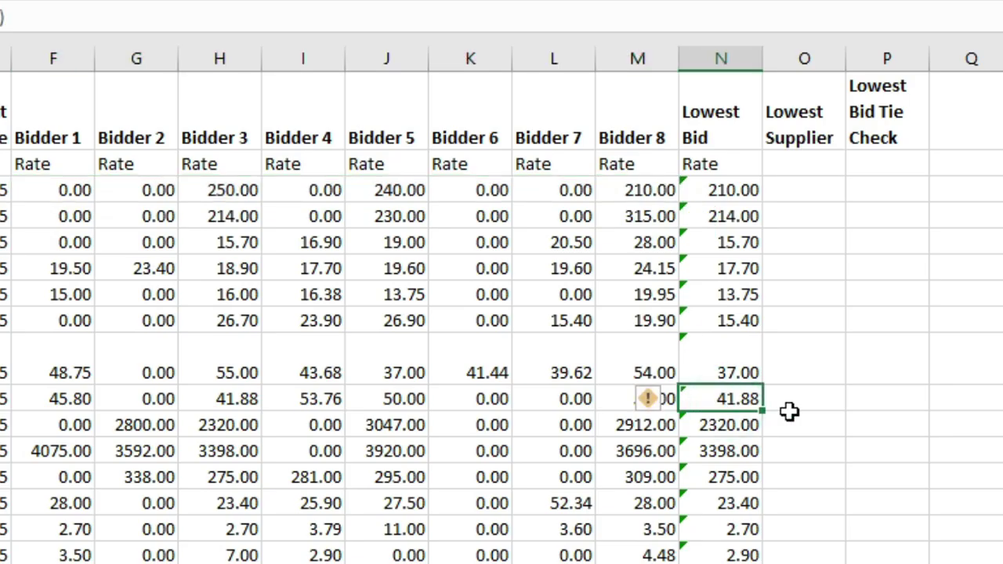
{"action": "left_click", "coordinate": [557, 398]}
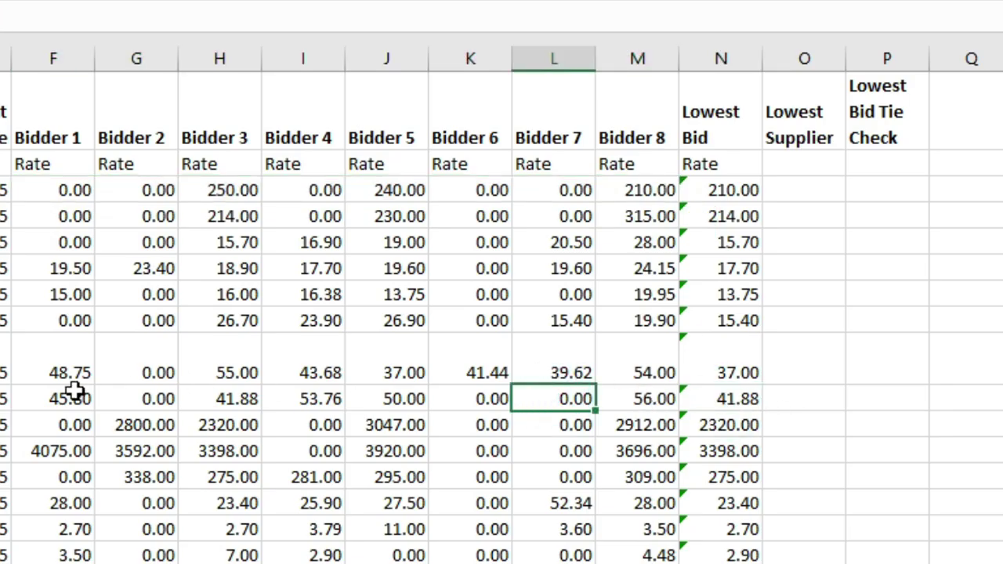
{"action": "left_click_drag", "start_coordinate": [72, 396], "coordinate": [624, 405]}
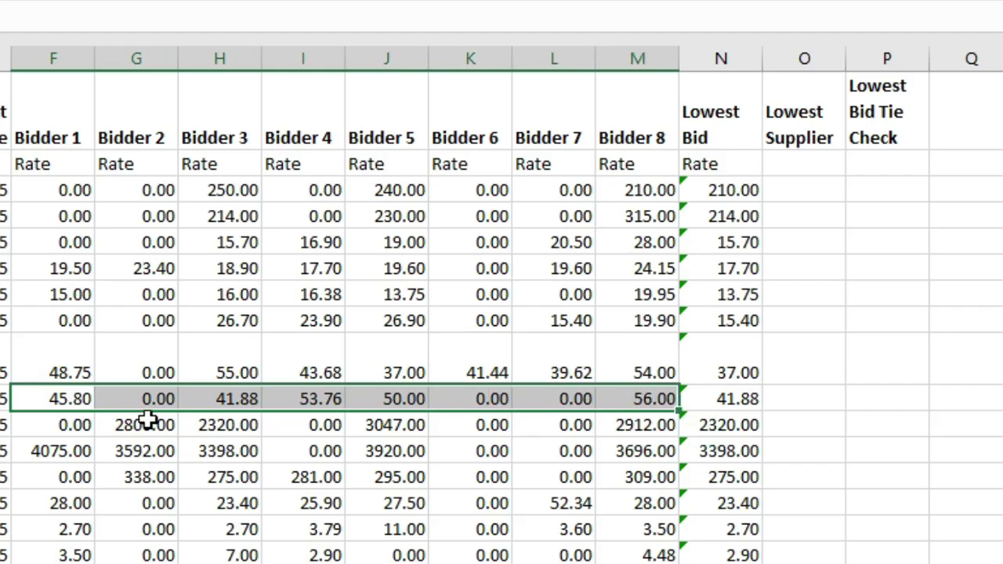
Clear all the MINIFS results from N3 down the Lowest Bid column.
{"action": "left_click", "coordinate": [721, 449]}
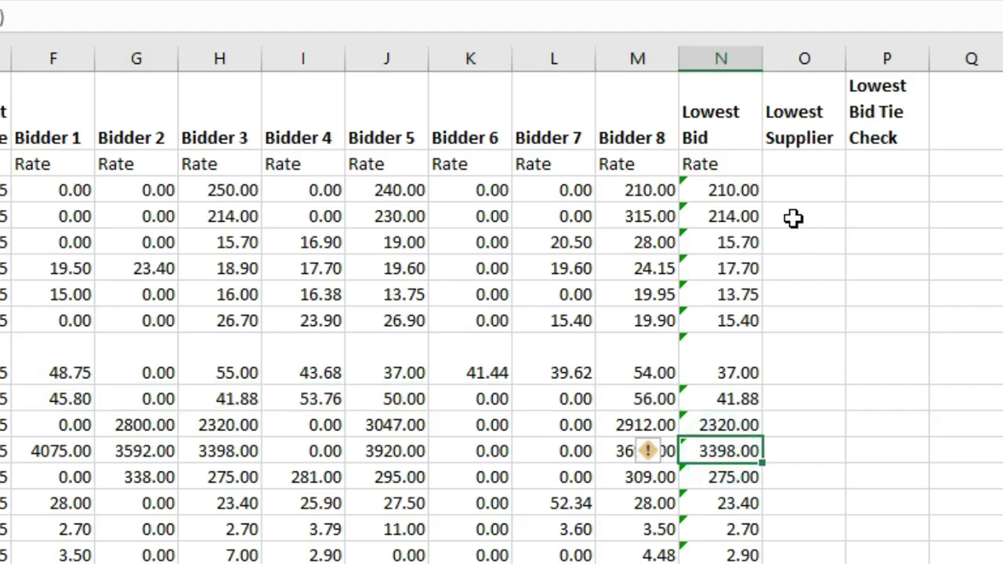
{"action": "left_click", "coordinate": [728, 191]}
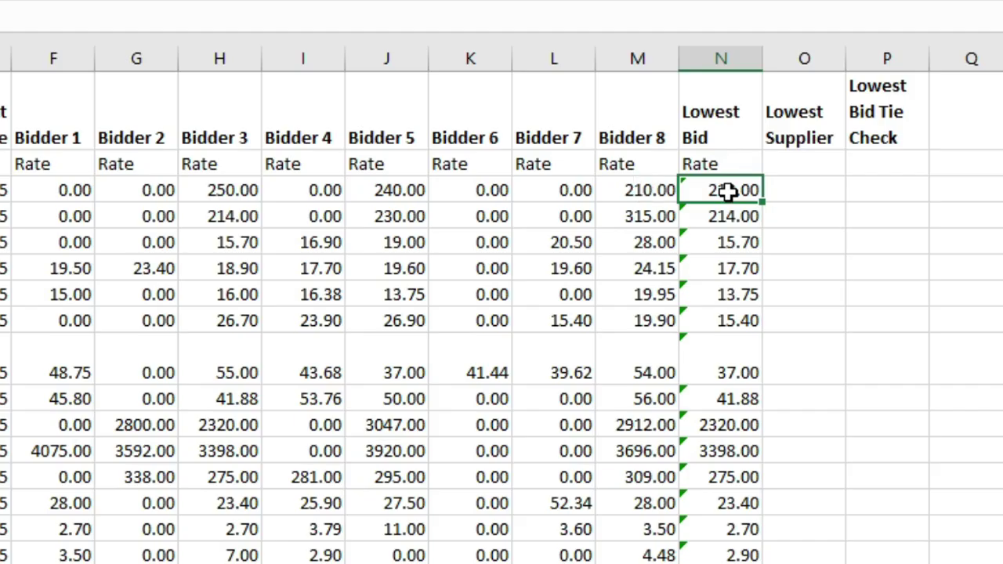
{"action": "key", "text": "Delete"}
{"action": "key", "text": "shift+Down"}
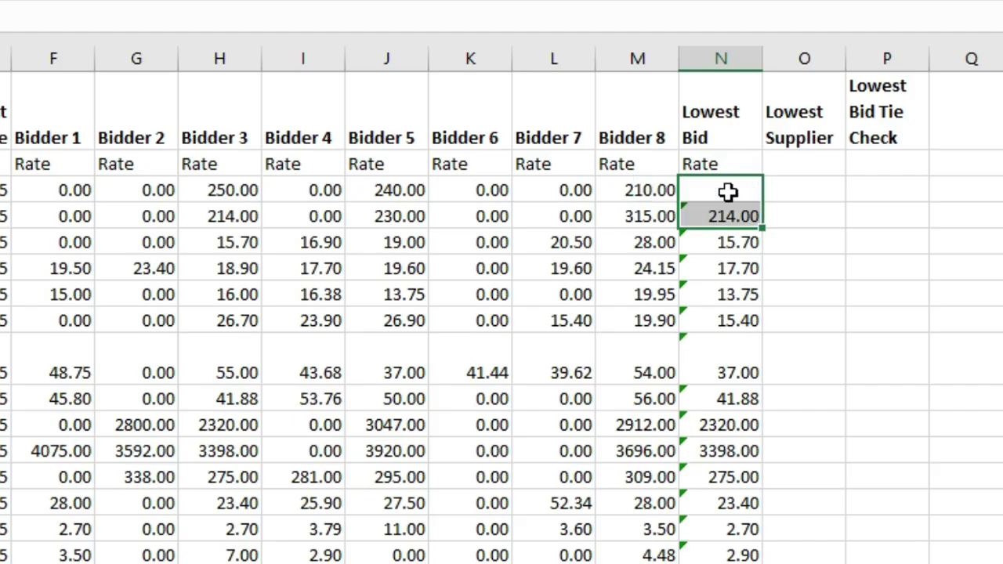
{"action": "key", "text": "ctrl+shift+Down"}
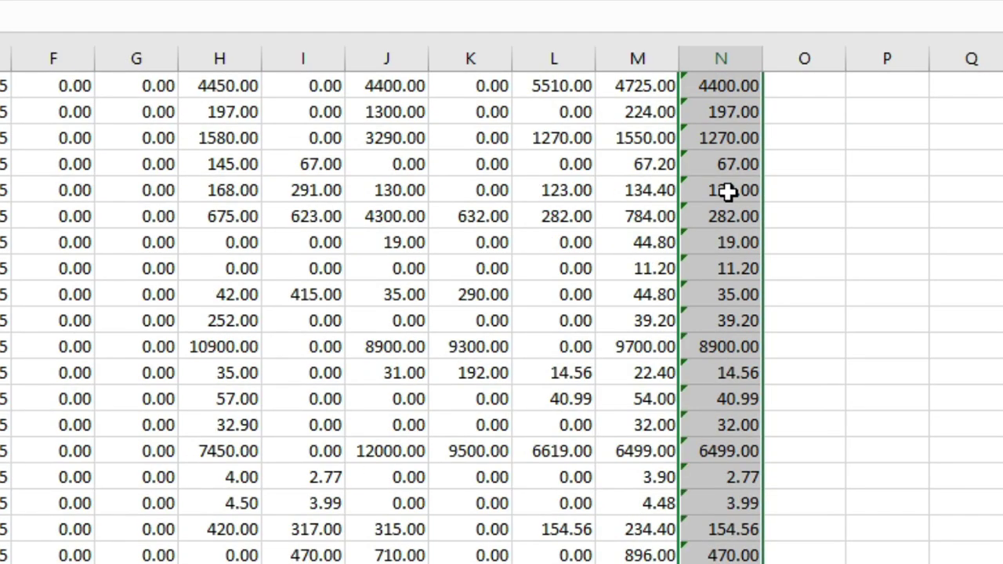
{"action": "key", "text": "Delete"}
{"action": "scroll", "coordinate": [728, 192], "scroll_direction": "up", "scroll_amount": 10}
Enter =MIN(IF(F3:M3>0,F3:M3)) in N3 as an array formula to find the first item's lowest non-zero bid.
{"action": "left_click", "coordinate": [742, 188]}
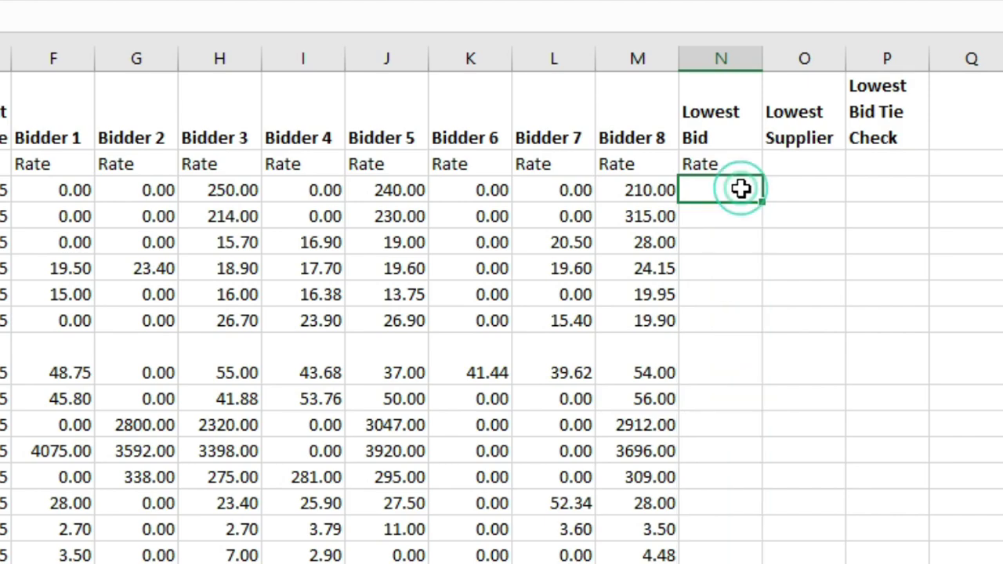
{"action": "type", "text": "="}
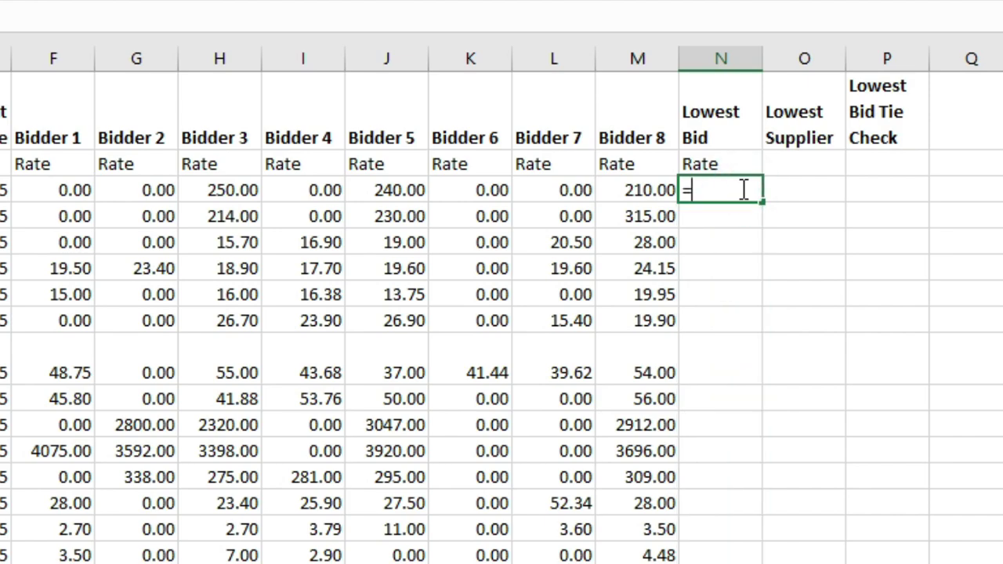
{"action": "type", "text": "min"}
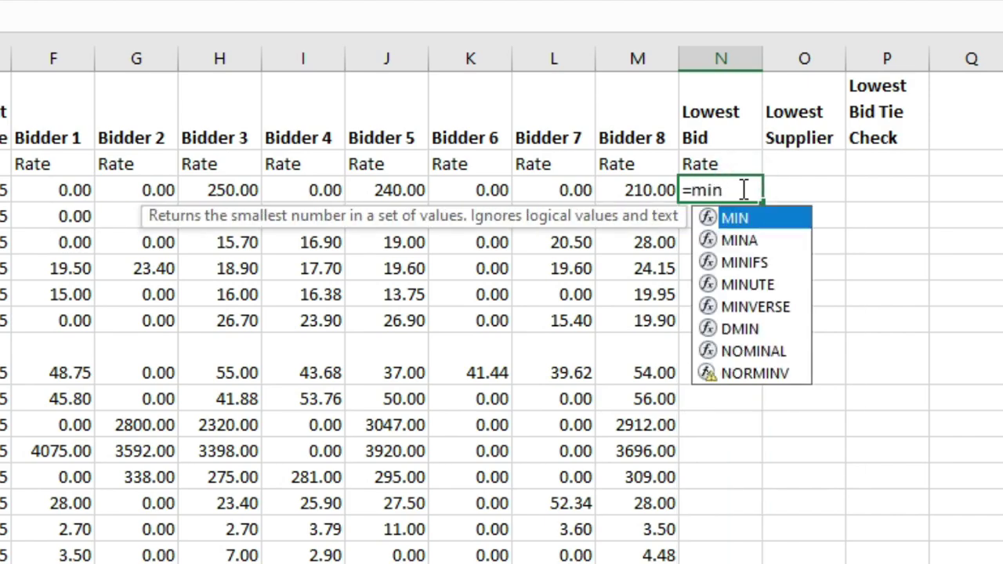
{"action": "key", "text": "Tab"}
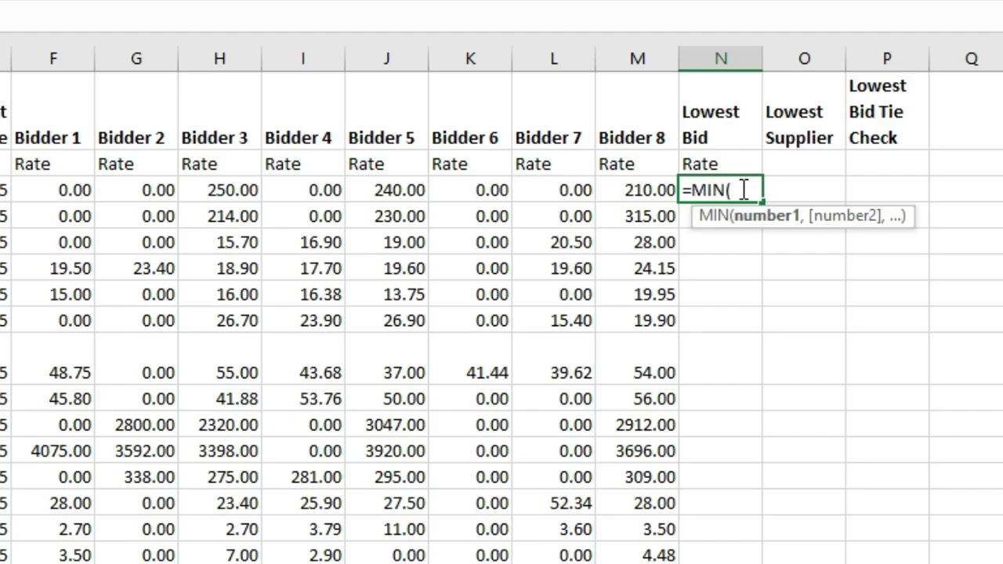
{"action": "type", "text": "if"}
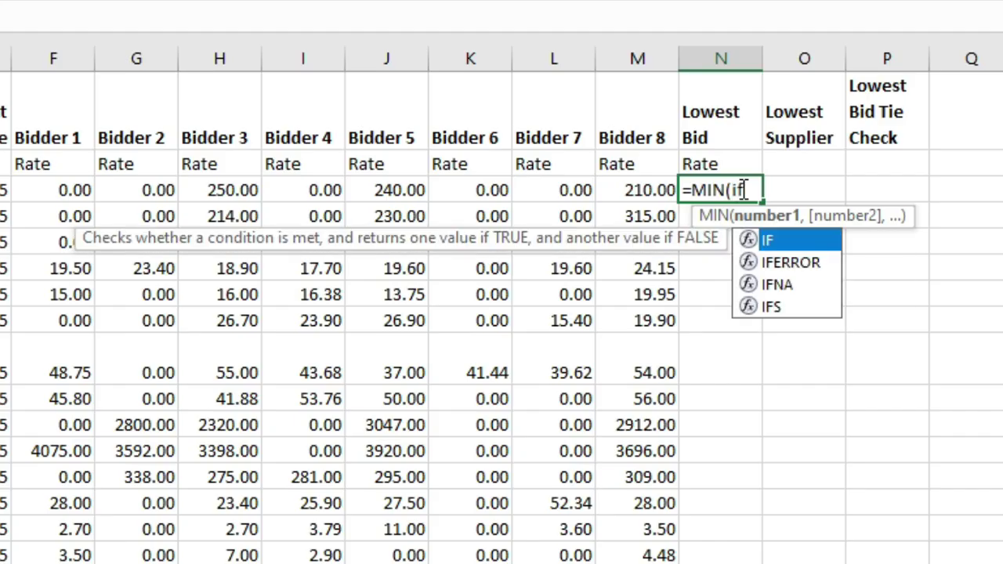
{"action": "type", "text": "("}
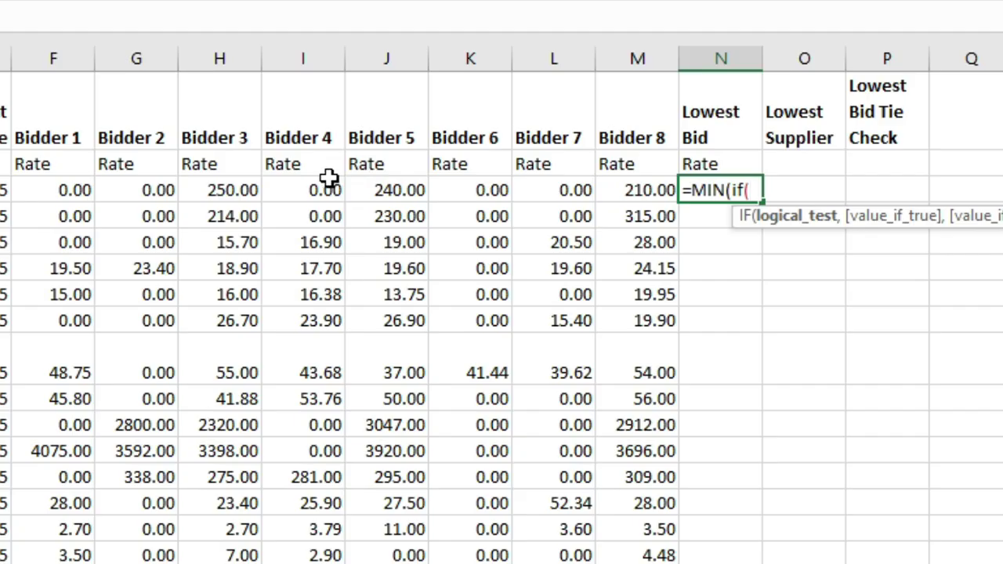
{"action": "left_click_drag", "start_coordinate": [45, 192], "coordinate": [624, 190]}
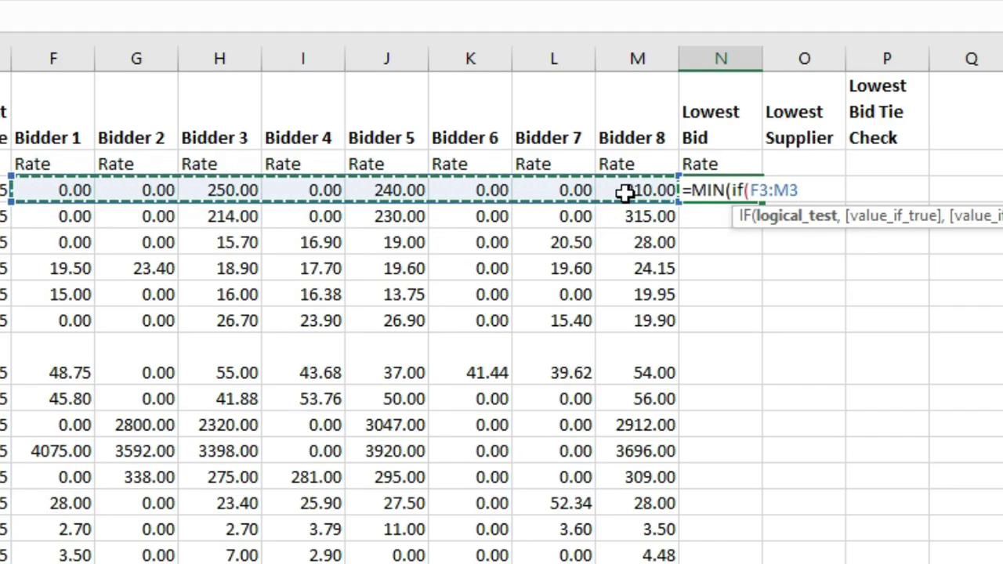
{"action": "type", "text": ">0"}
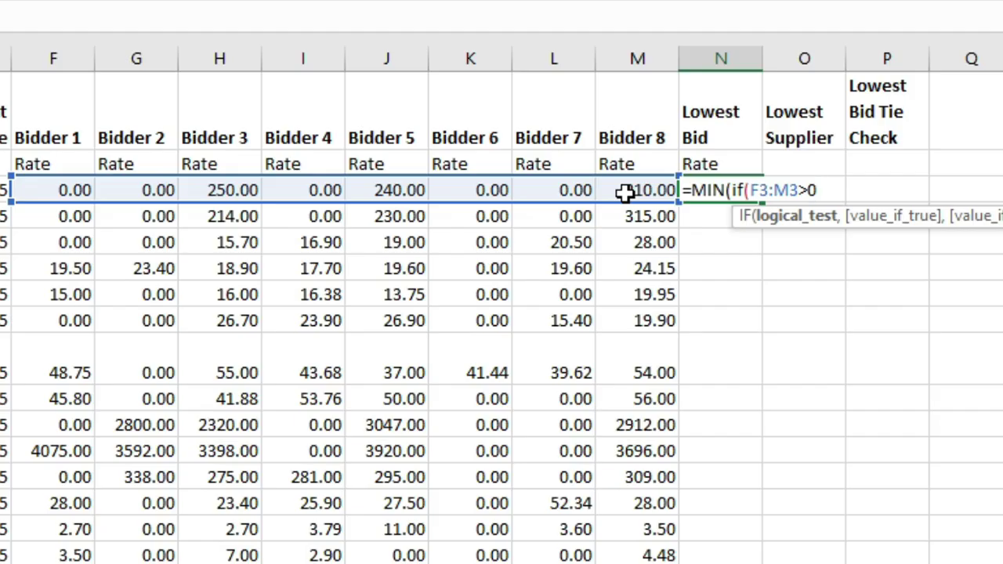
{"action": "type", "text": ","}
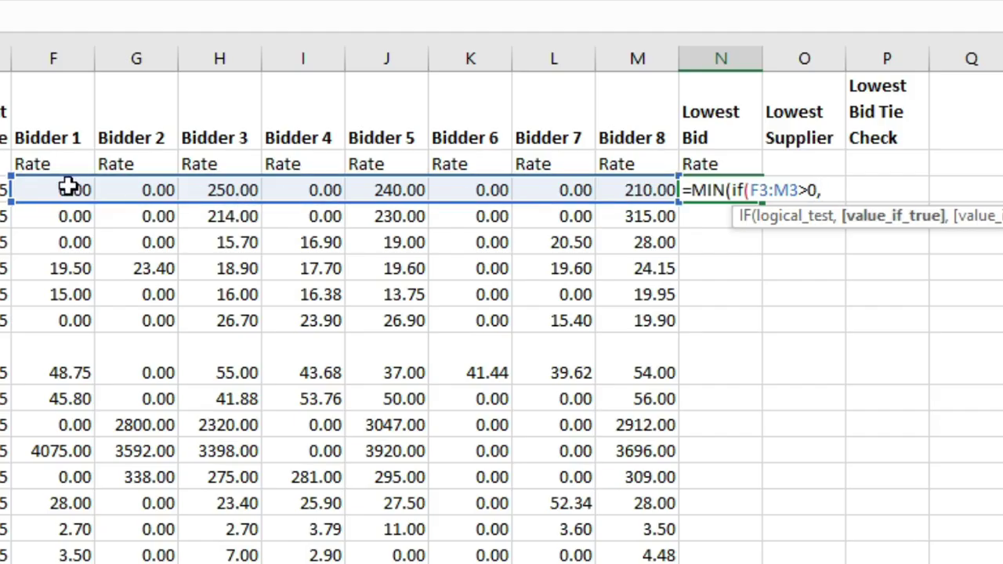
{"action": "left_click_drag", "start_coordinate": [69, 186], "coordinate": [623, 189]}
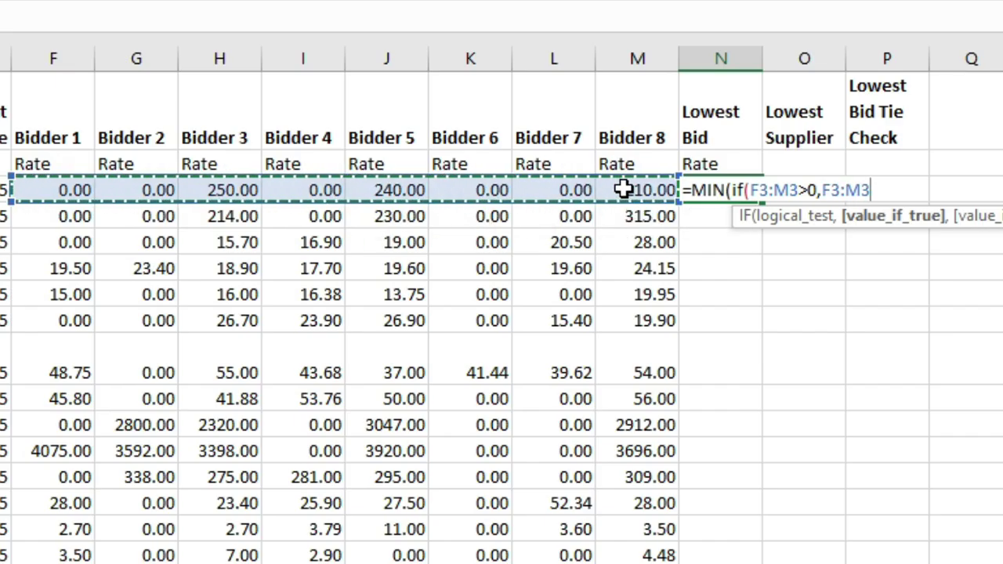
{"action": "type", "text": ")"}
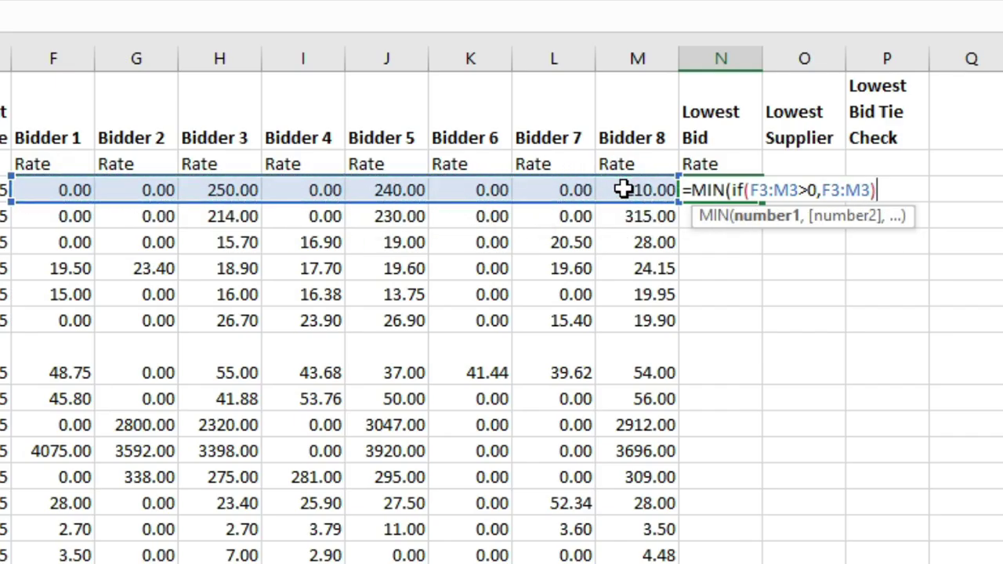
{"action": "type", "text": ")"}
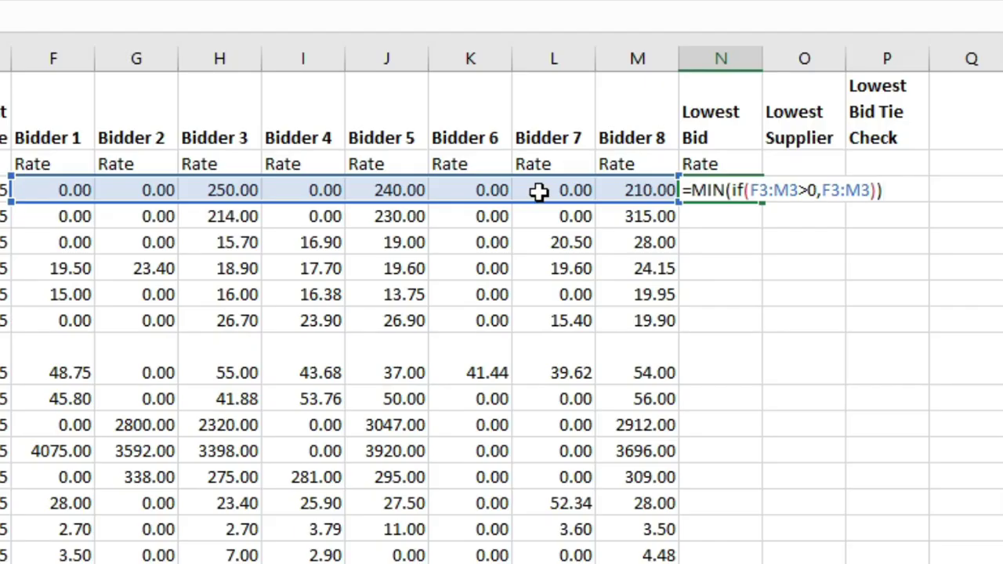
{"action": "key", "text": "ctrl+shift+Return"}
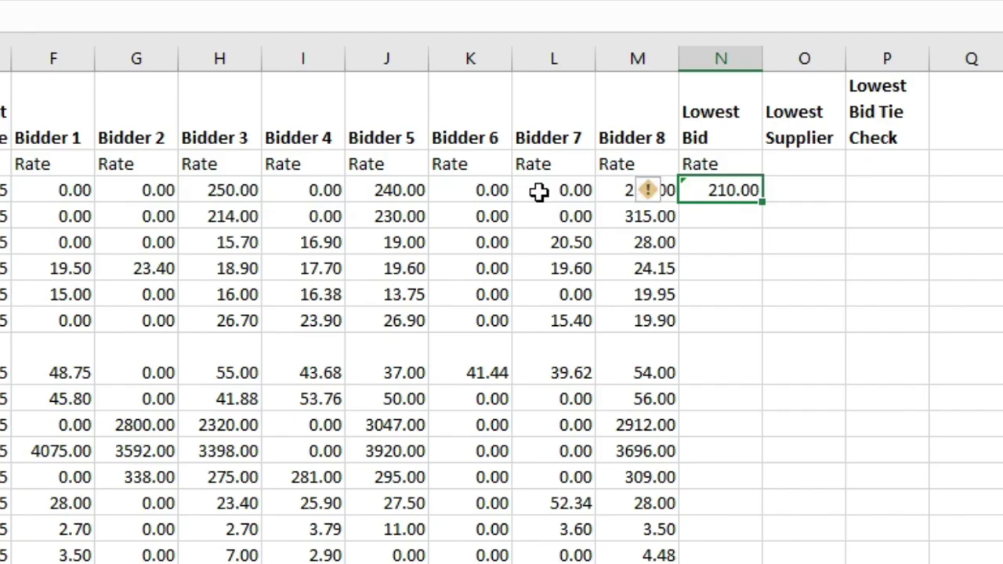
Fill the MIN-IF array formula from N3 down the Lowest Bid column and check N10 and N14 against their rows' bidder rates.
{"action": "double_click", "coordinate": [766, 201]}
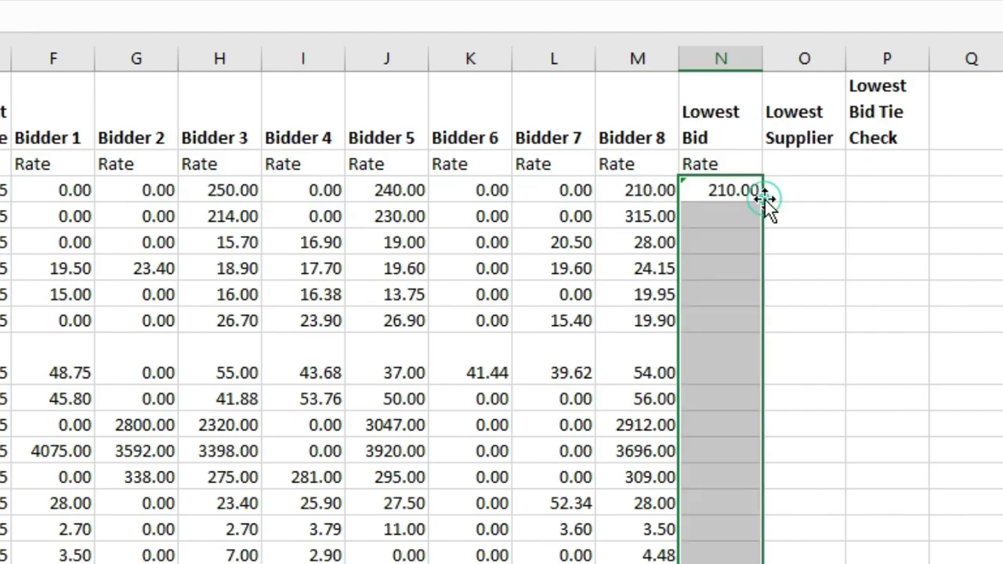
{"action": "left_click", "coordinate": [716, 321]}
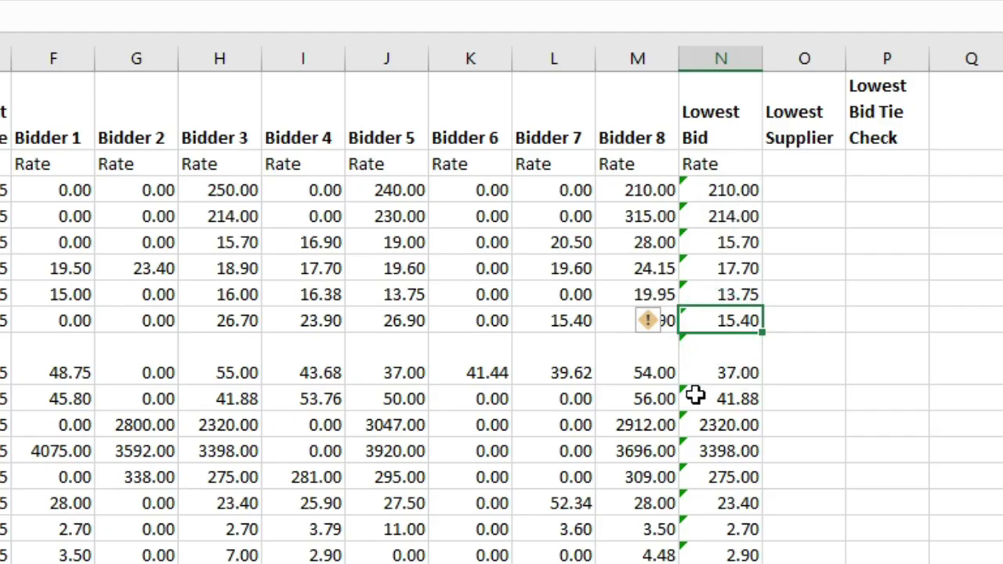
{"action": "left_click", "coordinate": [752, 406]}
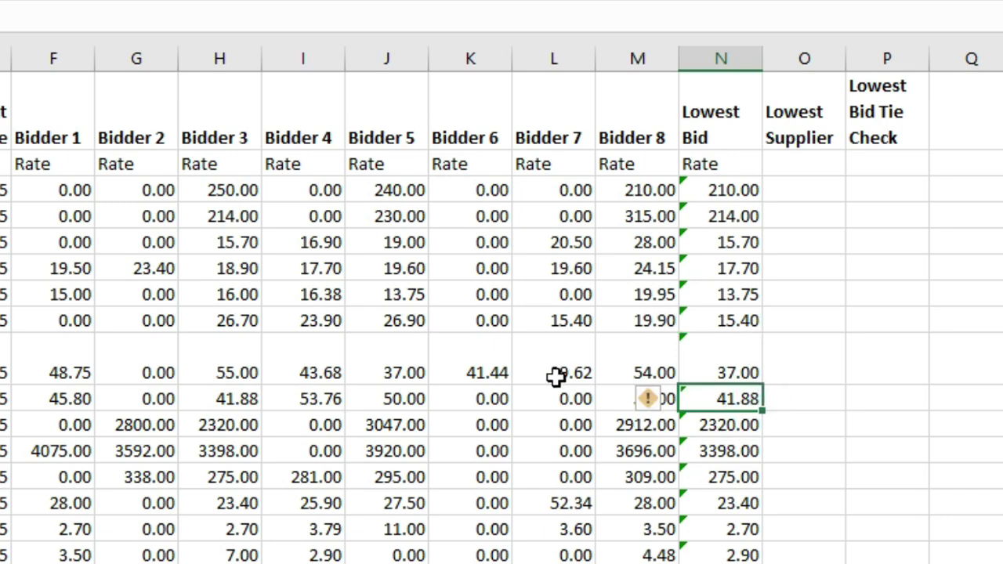
{"action": "left_click_drag", "start_coordinate": [70, 398], "coordinate": [636, 400]}
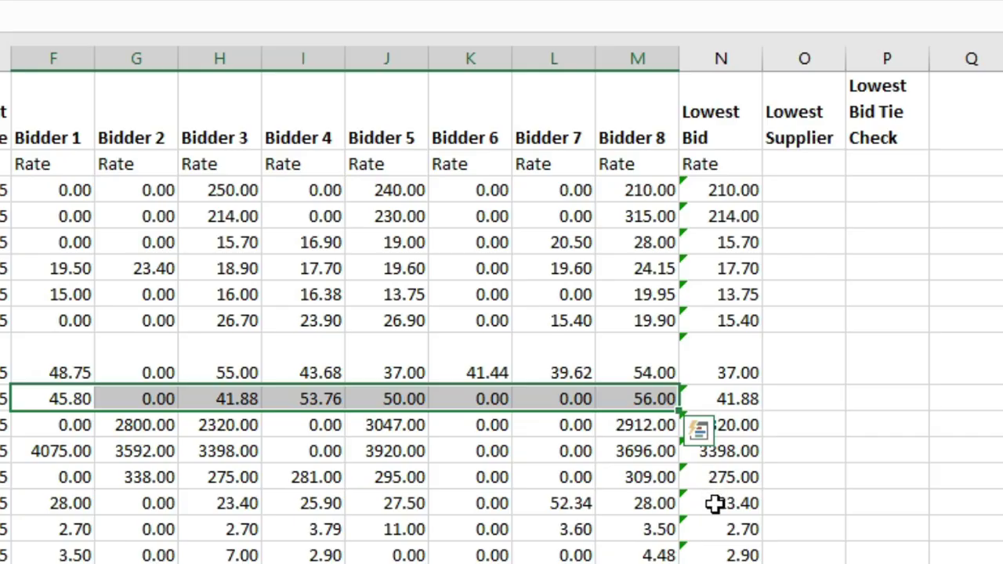
{"action": "left_click", "coordinate": [712, 501]}
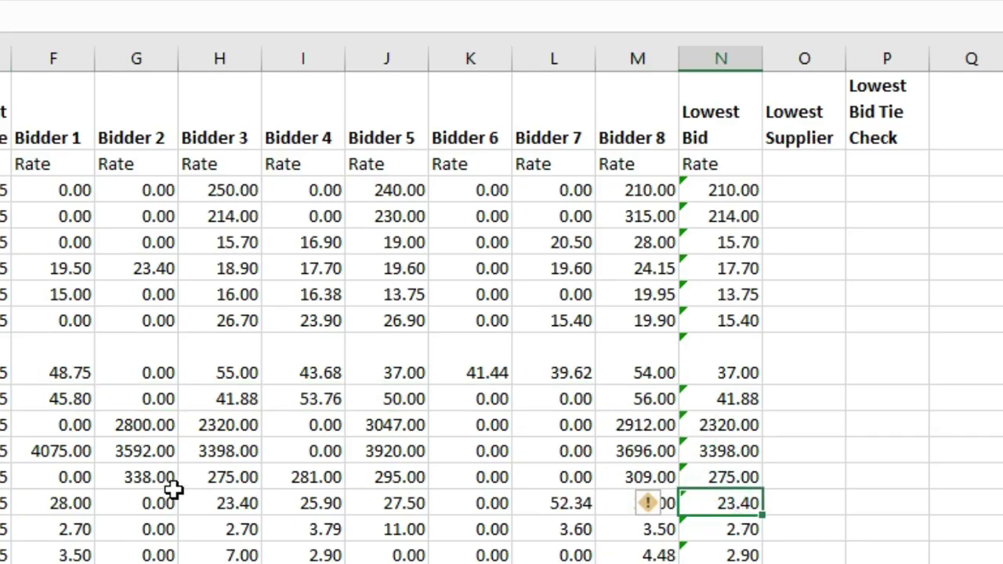
{"action": "left_click_drag", "start_coordinate": [80, 505], "coordinate": [649, 497]}
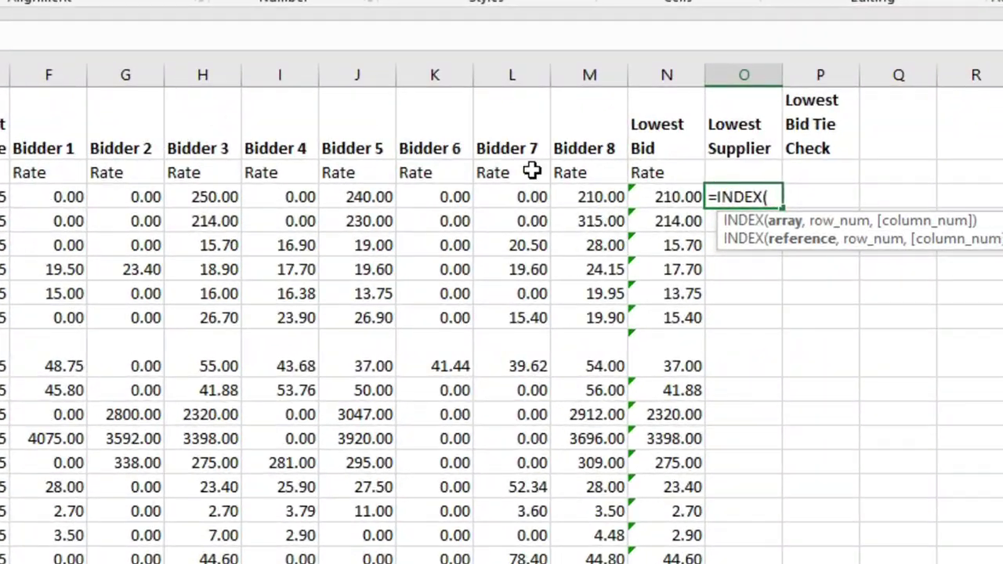
Build the INDEX formula in Lowest Supplier cell O3 with the absolute bidder header range $F$1:$M$1 as the array and an empty row number.
{"action": "left_click_drag", "start_coordinate": [40, 128], "coordinate": [574, 133]}
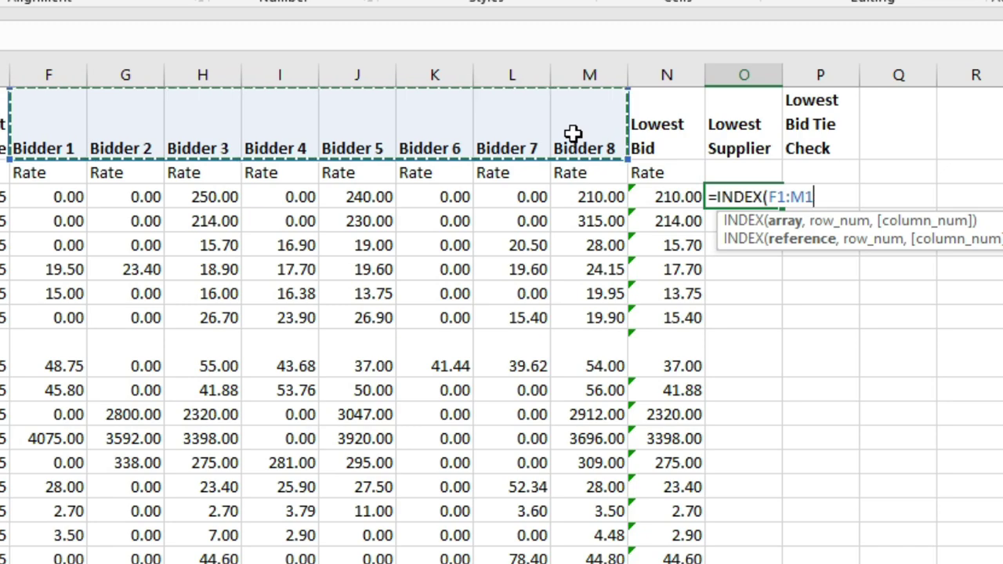
{"action": "key", "text": "F4"}
{"action": "type", "text": ","}
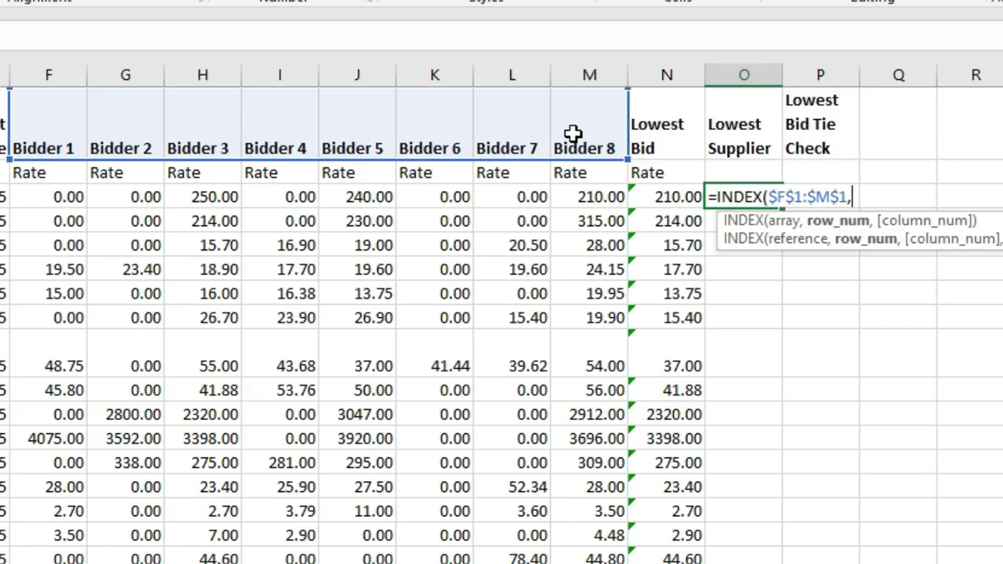
{"action": "type", "text": ","}
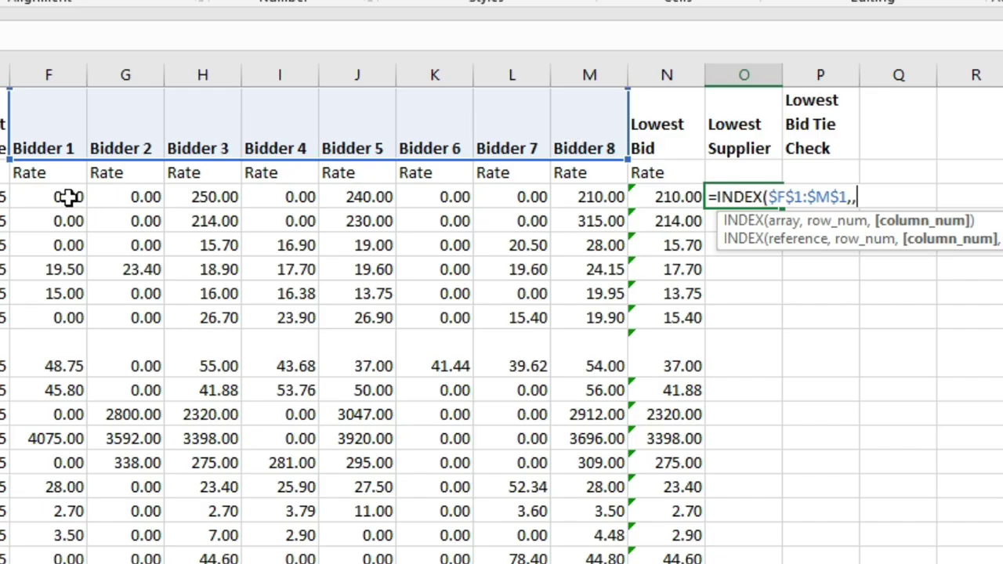
{"action": "left_click_drag", "start_coordinate": [69, 196], "coordinate": [611, 200]}
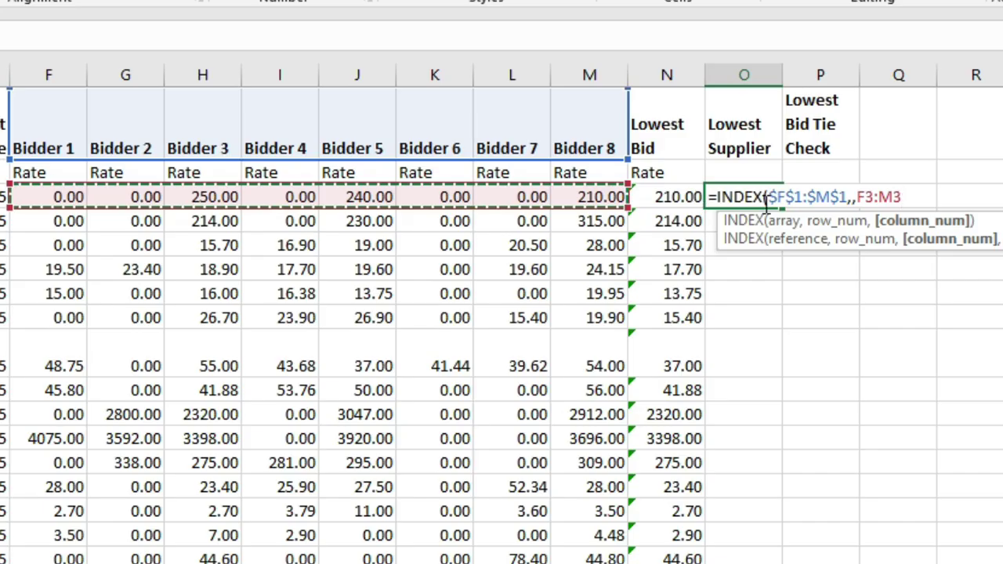
{"action": "key", "text": "BackSpace"}
{"action": "key", "text": "BackSpace"}
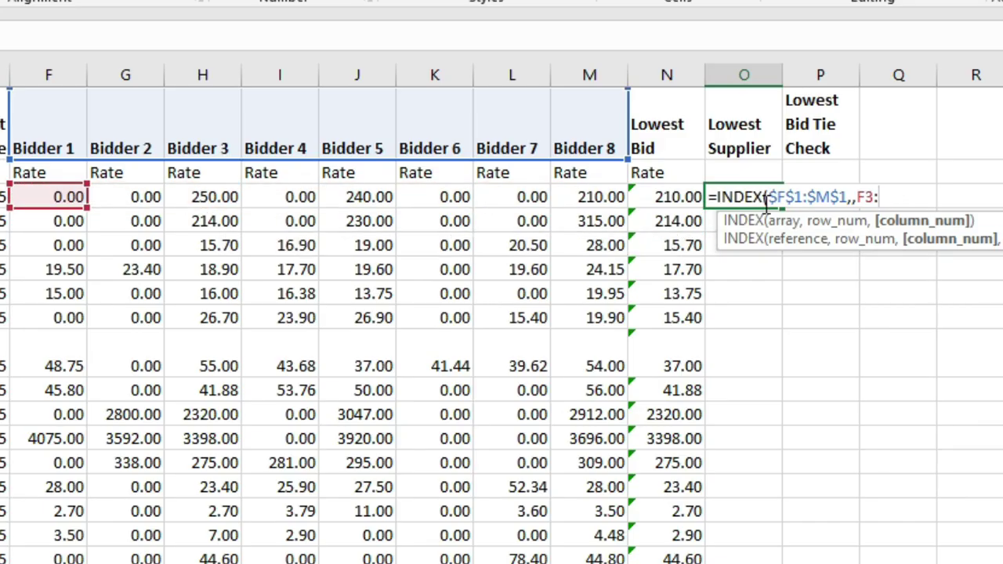
{"action": "key", "text": "BackSpace"}
{"action": "key", "text": "BackSpace"}
{"action": "key", "text": "BackSpace"}
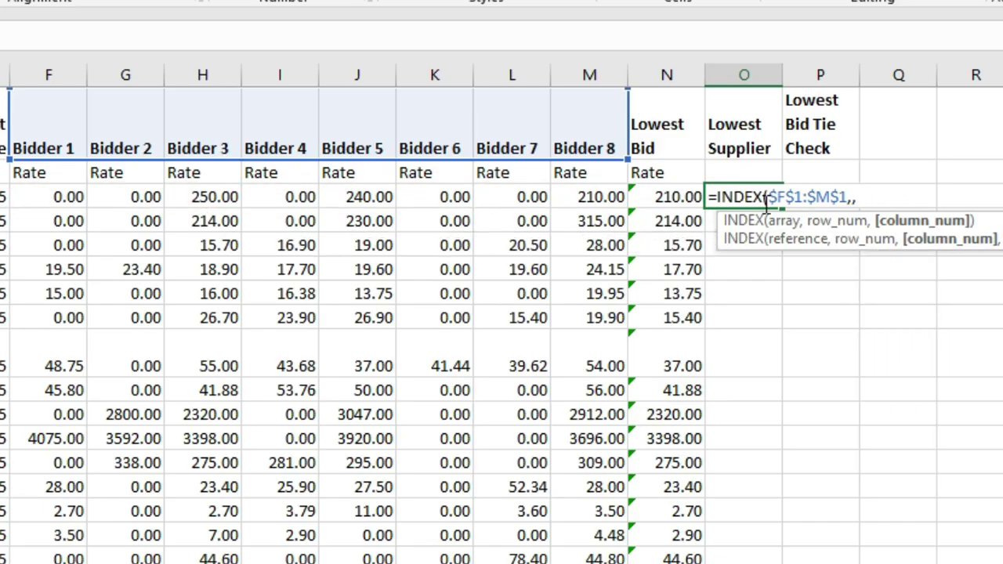
Complete the INDEX formula in O3 with MATCH(N3,F3:M3,0) as its column number, using an exact match.
{"action": "type", "text": "match"}
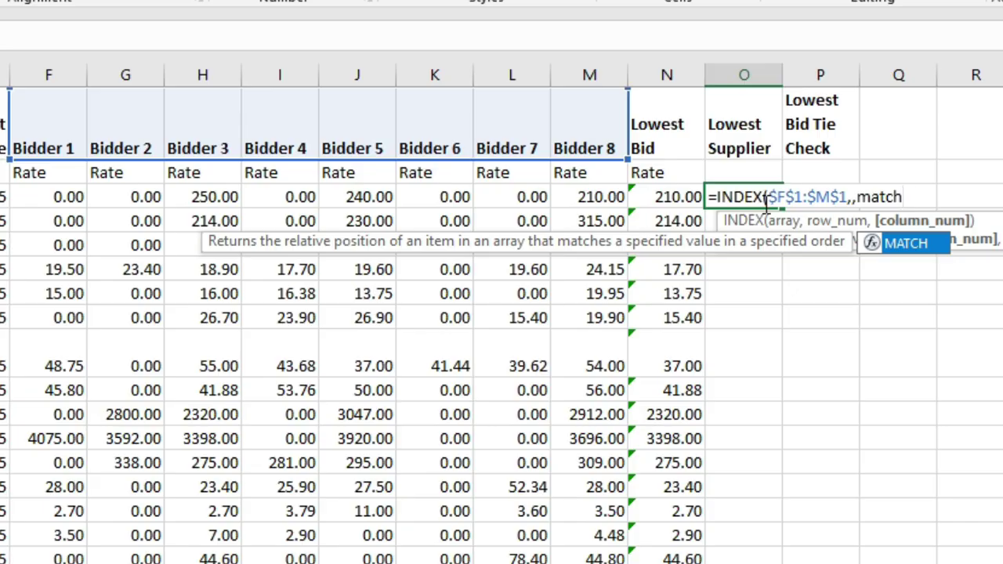
{"action": "type", "text": "("}
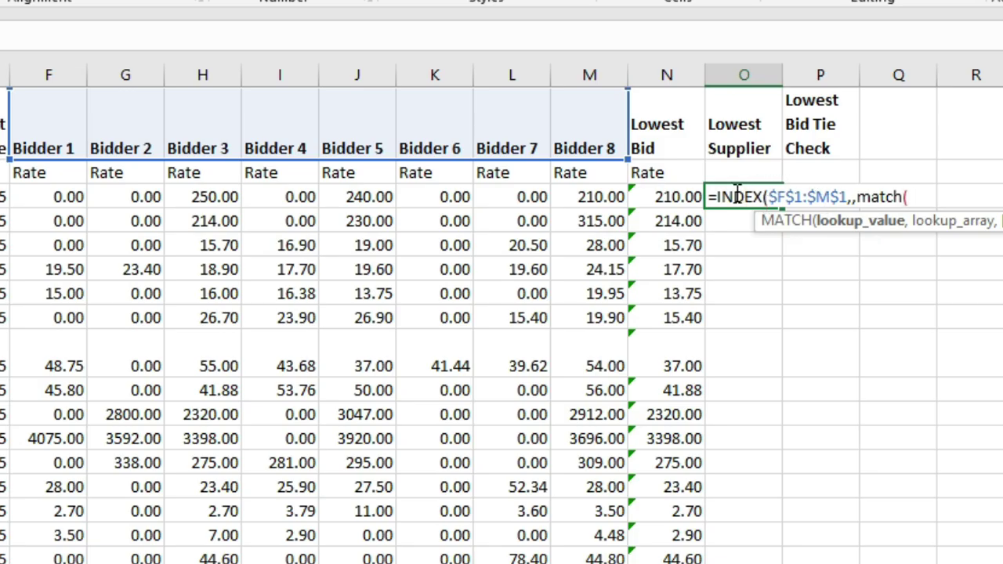
{"action": "left_click", "coordinate": [664, 197]}
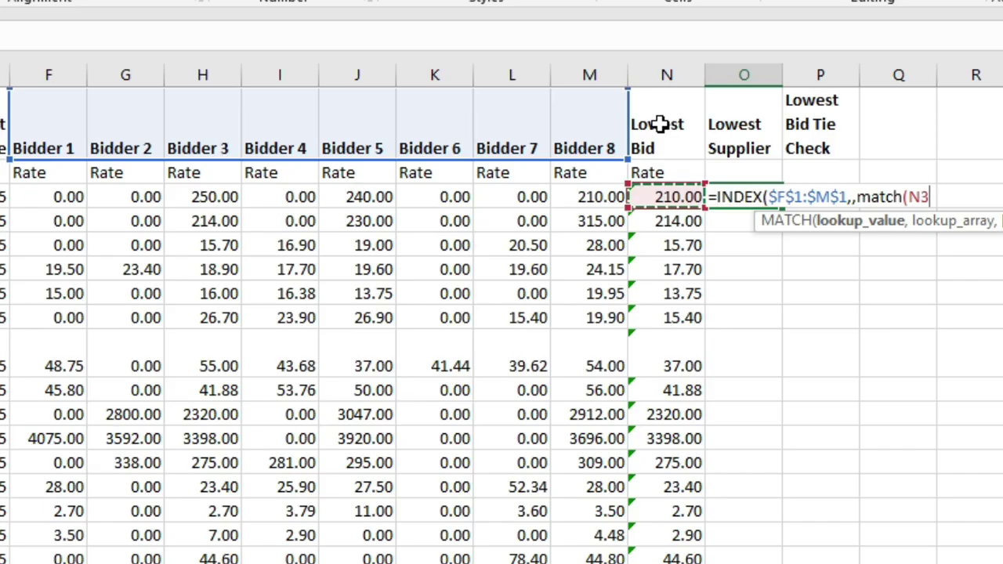
{"action": "type", "text": ","}
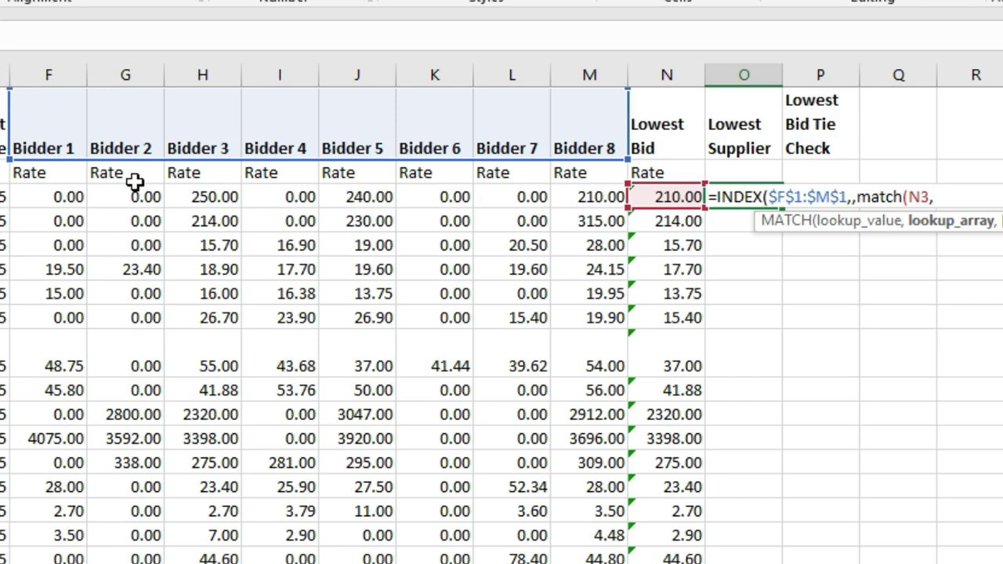
{"action": "left_click", "coordinate": [73, 197]}
{"action": "left_click_drag", "start_coordinate": [73, 197], "coordinate": [578, 198]}
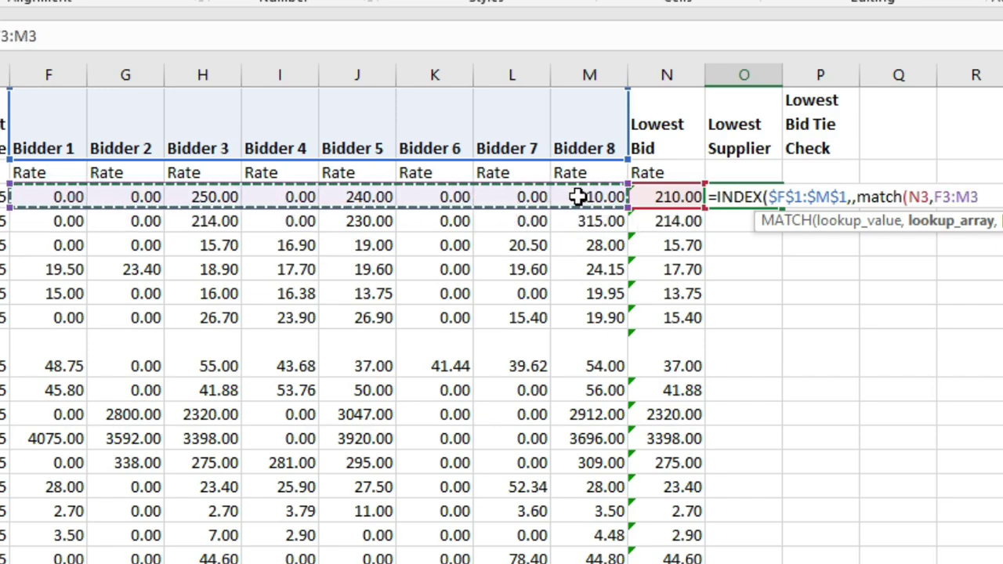
{"action": "type", "text": ","}
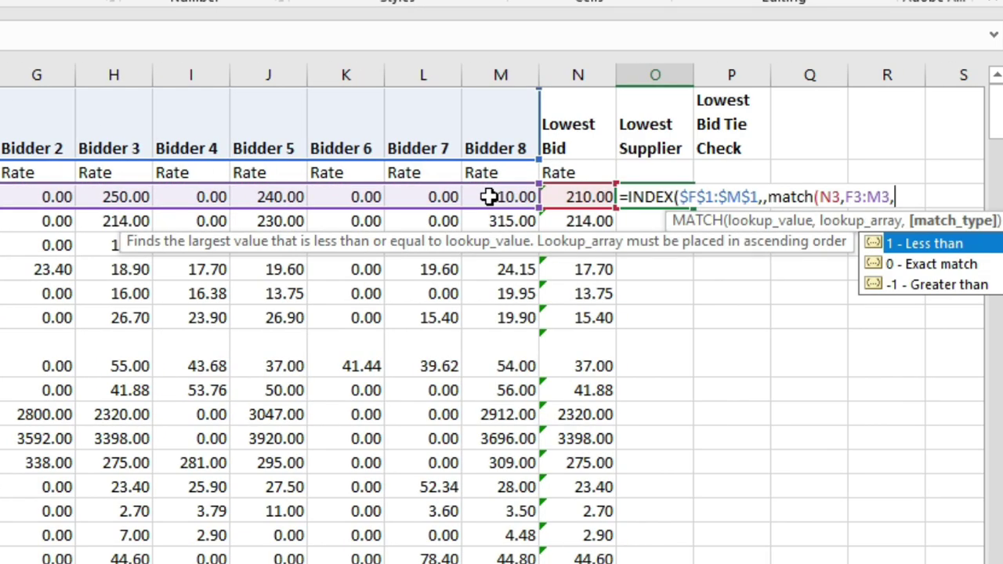
{"action": "key", "text": "Down"}
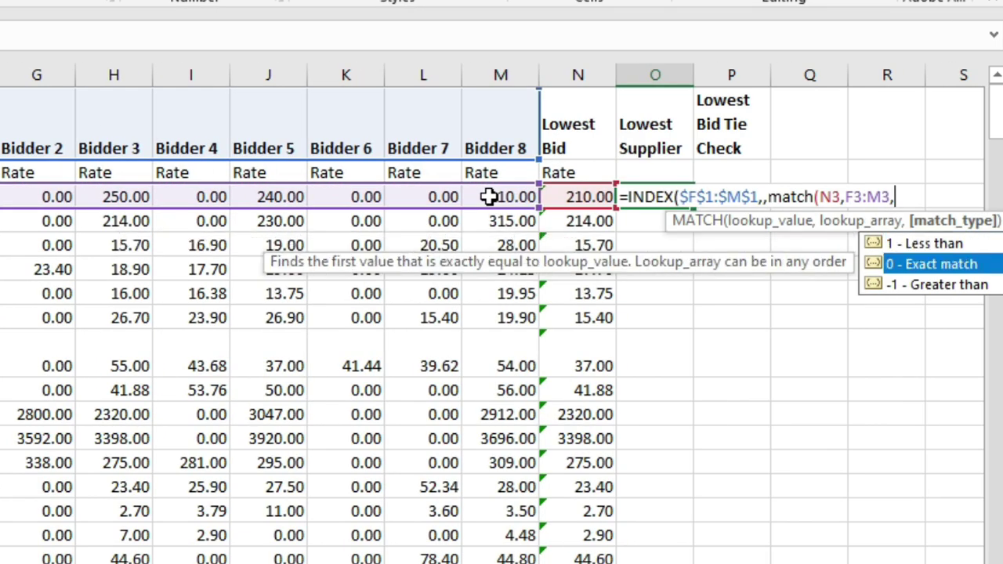
{"action": "key", "text": "Tab"}
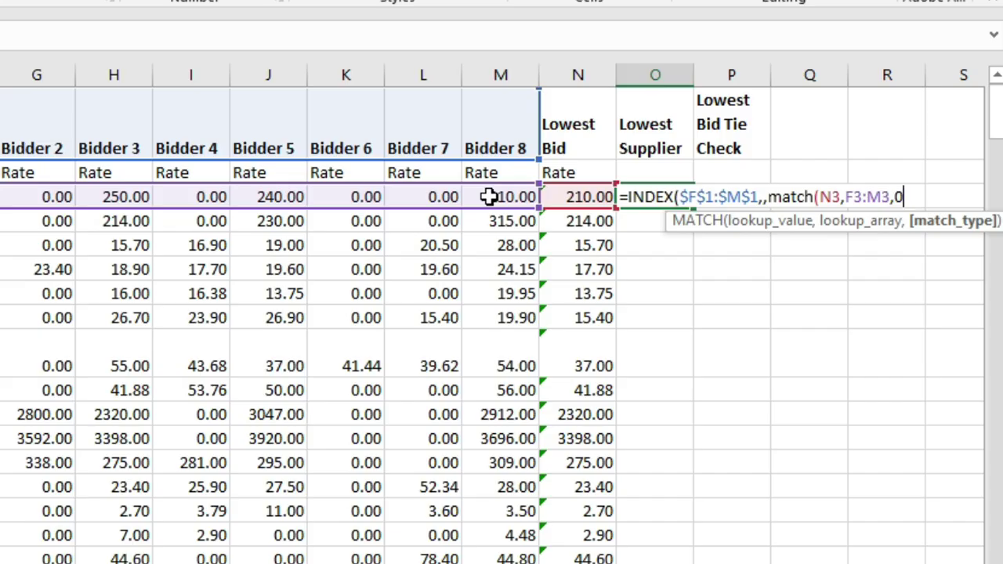
{"action": "type", "text": ")"}
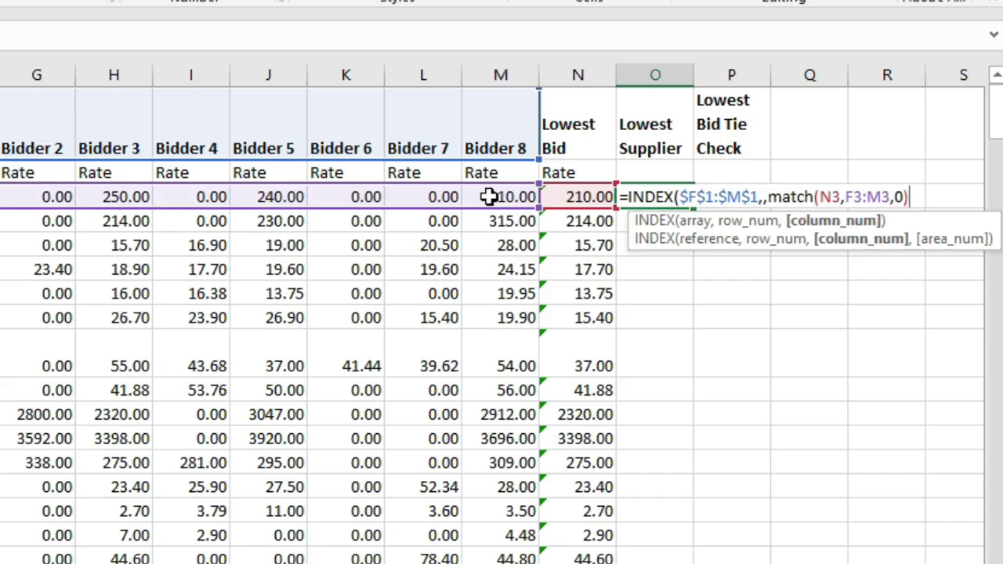
{"action": "type", "text": ")"}
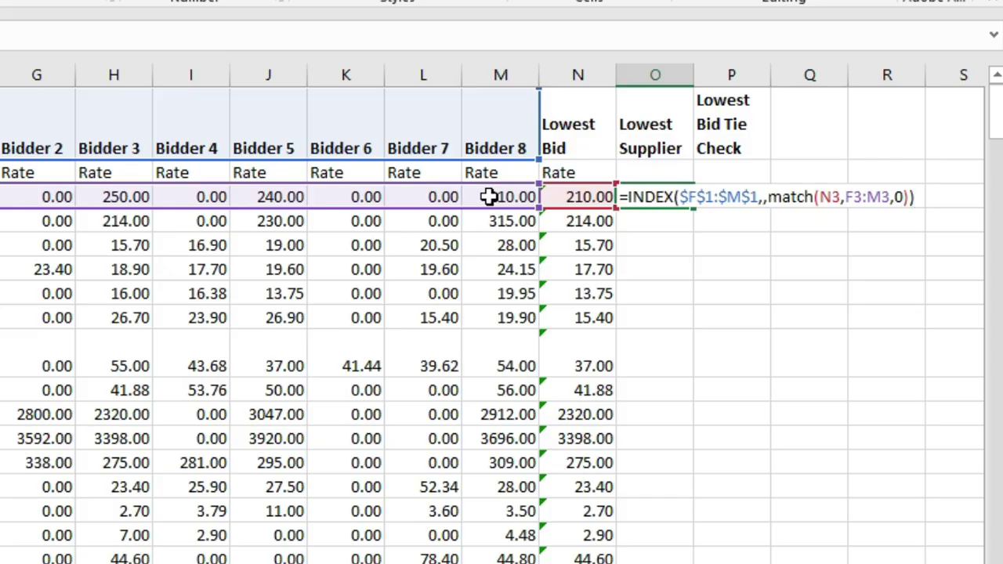
{"action": "key", "text": "Return"}
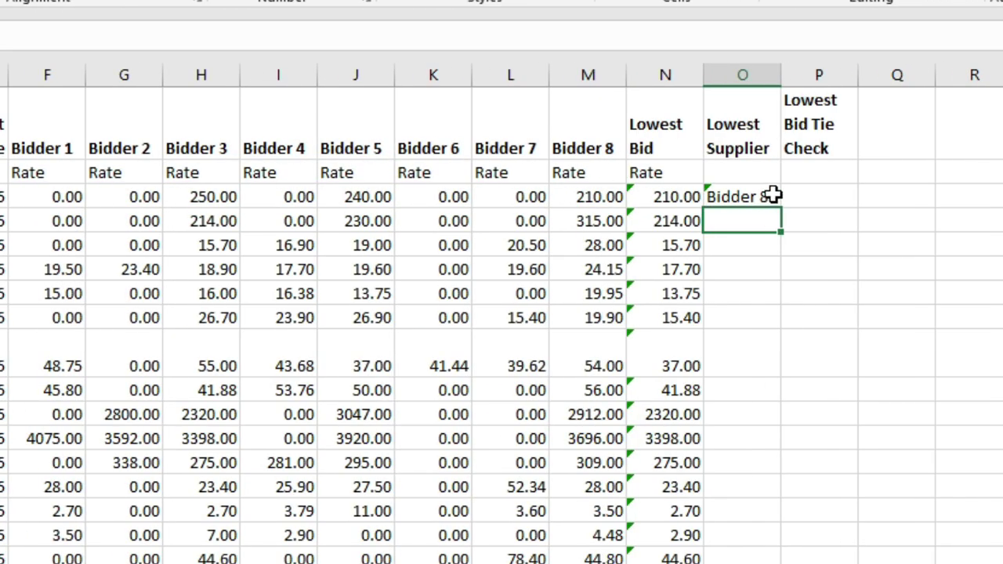
Compare N3 with the first item's Bidder 8 rate in M3 and fill the INDEX-MATCH formula from O3 down the Lowest Supplier column.
{"action": "left_click", "coordinate": [751, 197]}
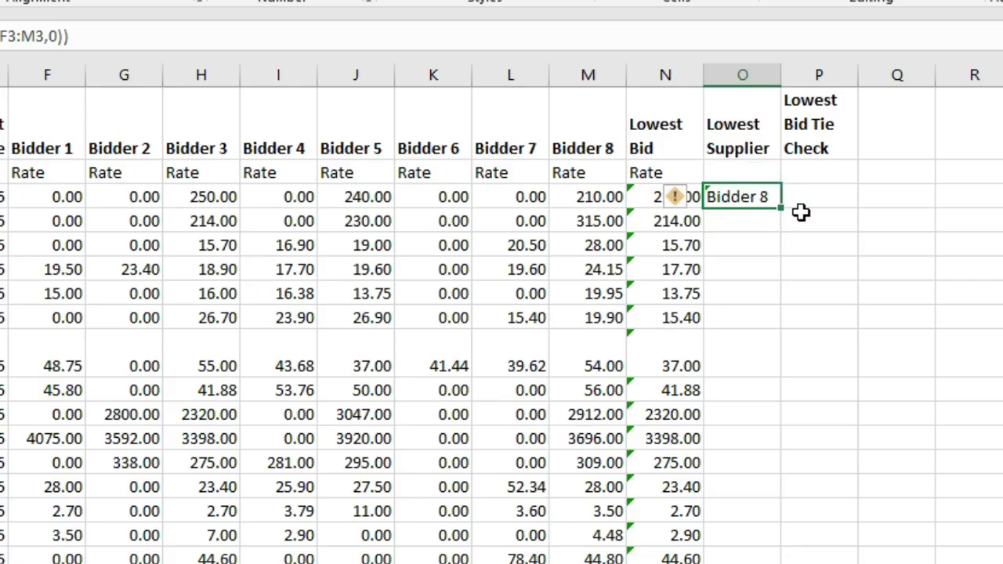
{"action": "left_click", "coordinate": [645, 195]}
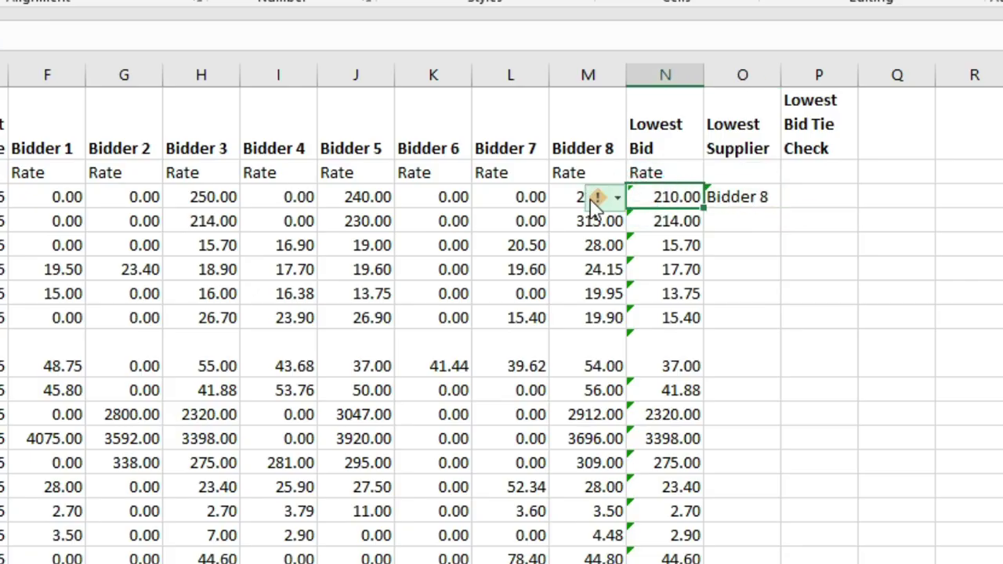
{"action": "left_click", "coordinate": [564, 197]}
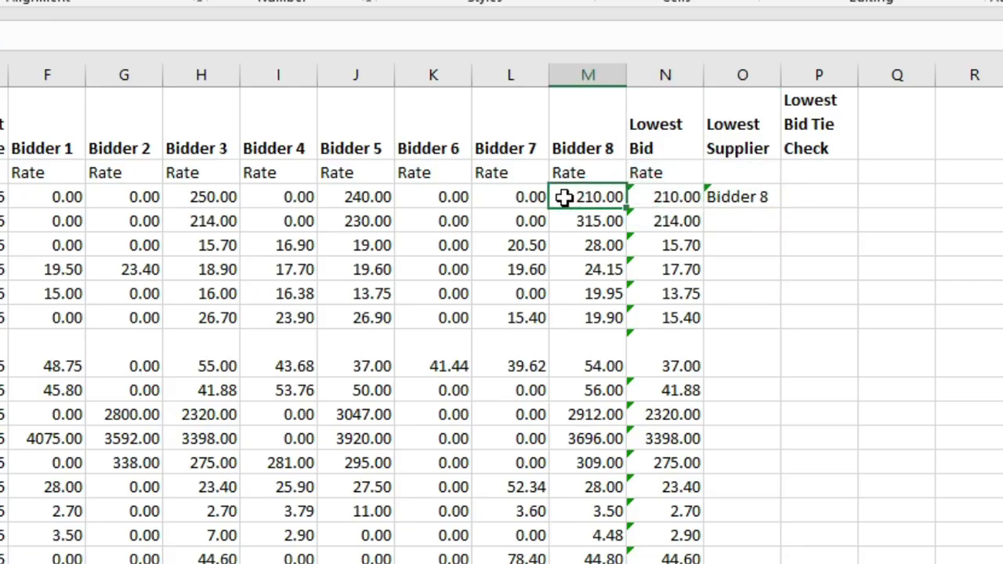
{"action": "left_click", "coordinate": [668, 198]}
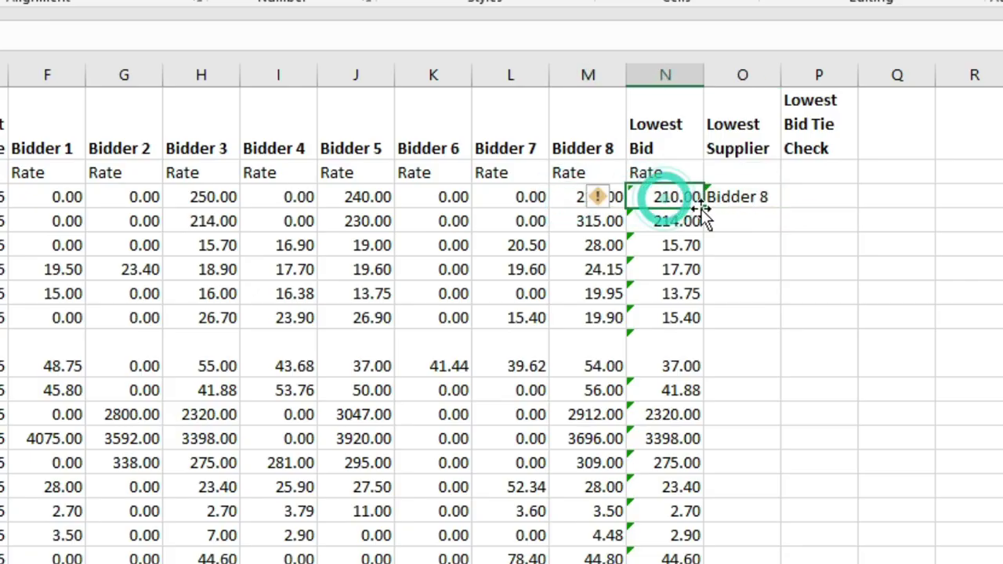
{"action": "left_click", "coordinate": [557, 198]}
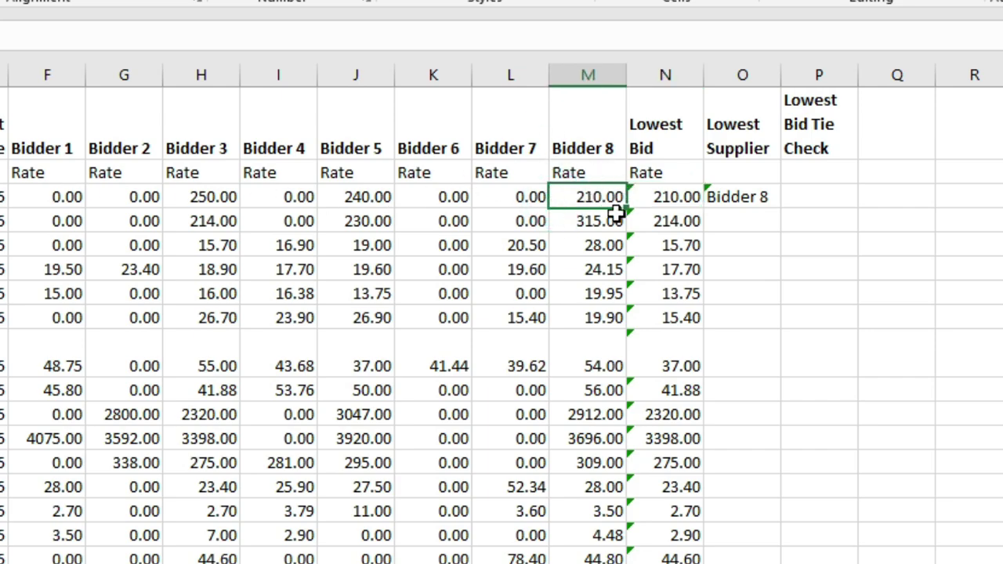
{"action": "left_click", "coordinate": [748, 201]}
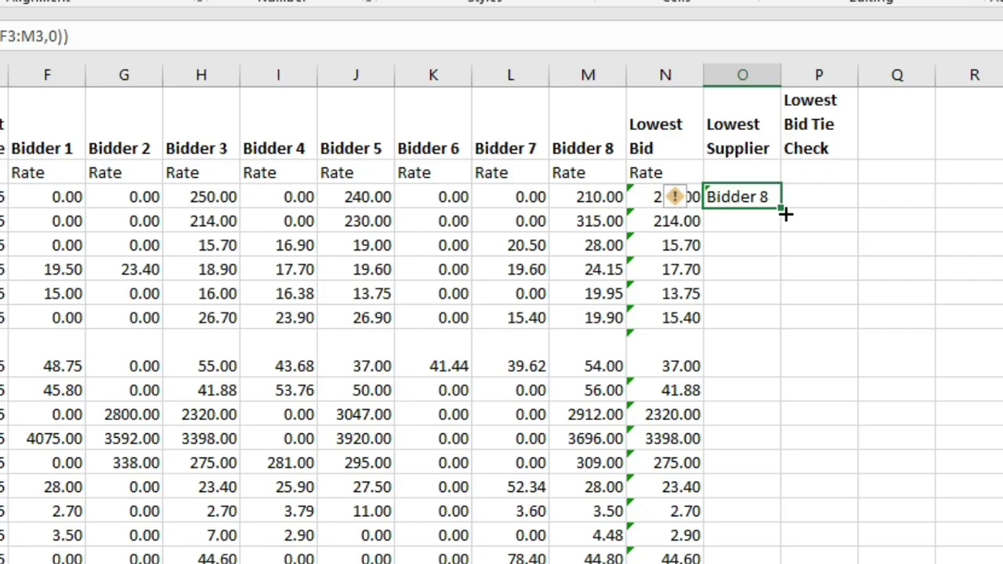
{"action": "double_click", "coordinate": [782, 205]}
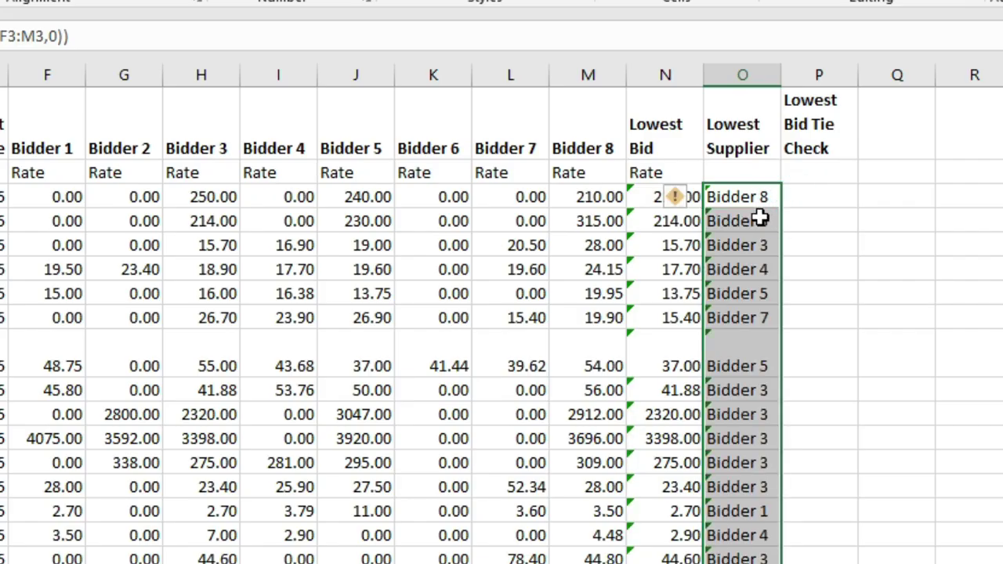
Check the Lowest Supplier result in O4 against the lowest bid in N4 and the bidder rates in F4:M4.
{"action": "left_click", "coordinate": [758, 220]}
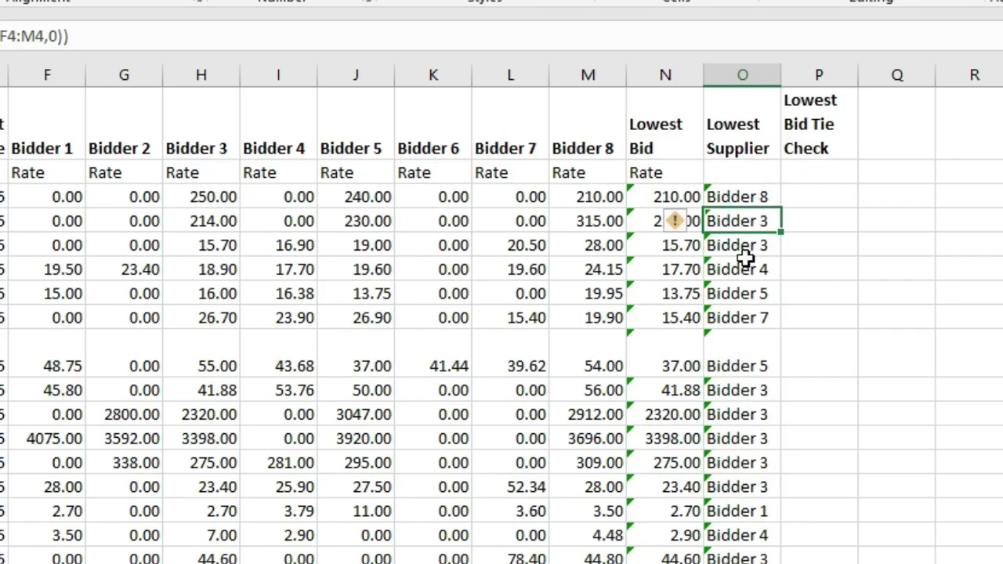
{"action": "left_click", "coordinate": [752, 244]}
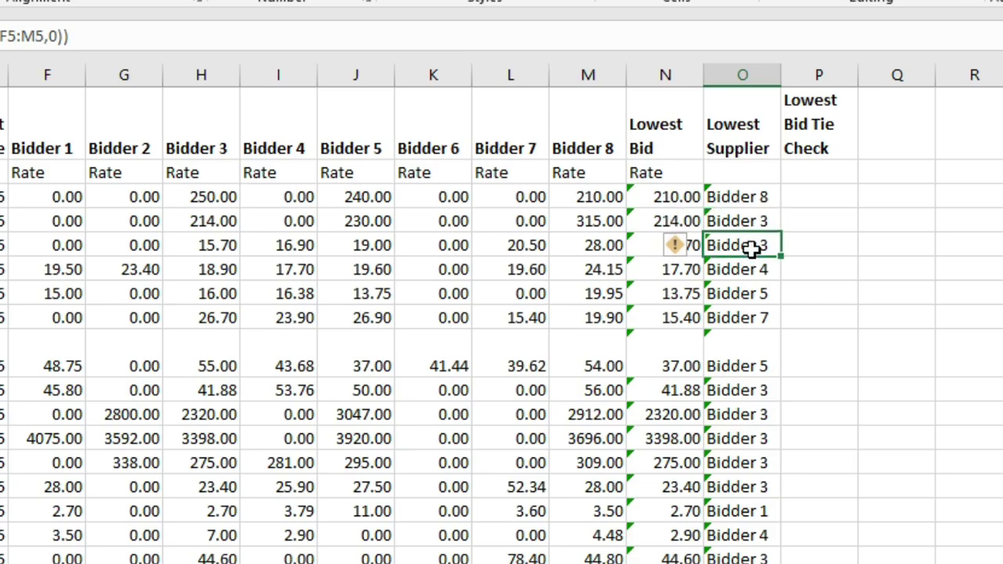
{"action": "left_click", "coordinate": [748, 222]}
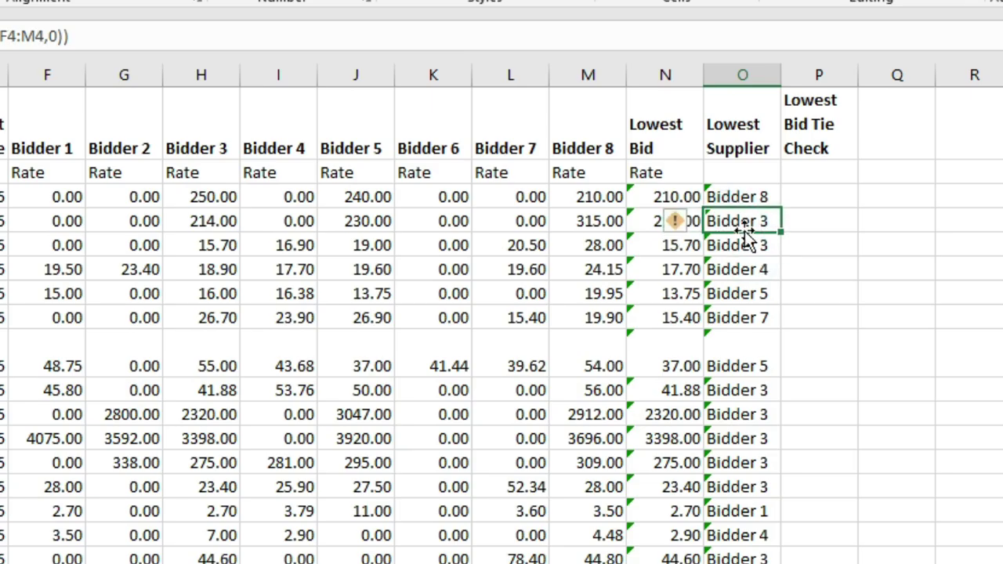
{"action": "left_click", "coordinate": [662, 221]}
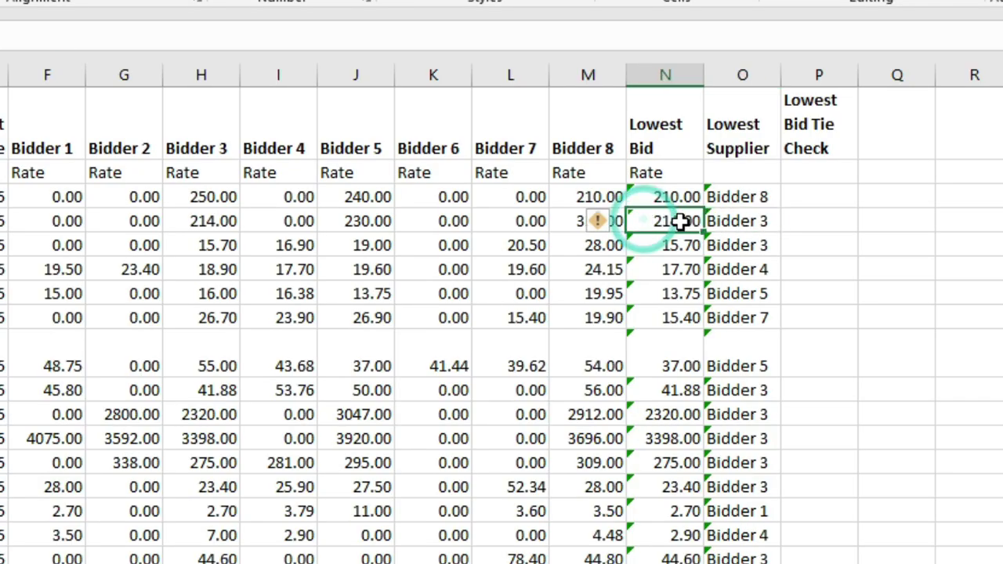
{"action": "left_click", "coordinate": [221, 223]}
{"action": "left_click_drag", "start_coordinate": [56, 221], "coordinate": [595, 219]}
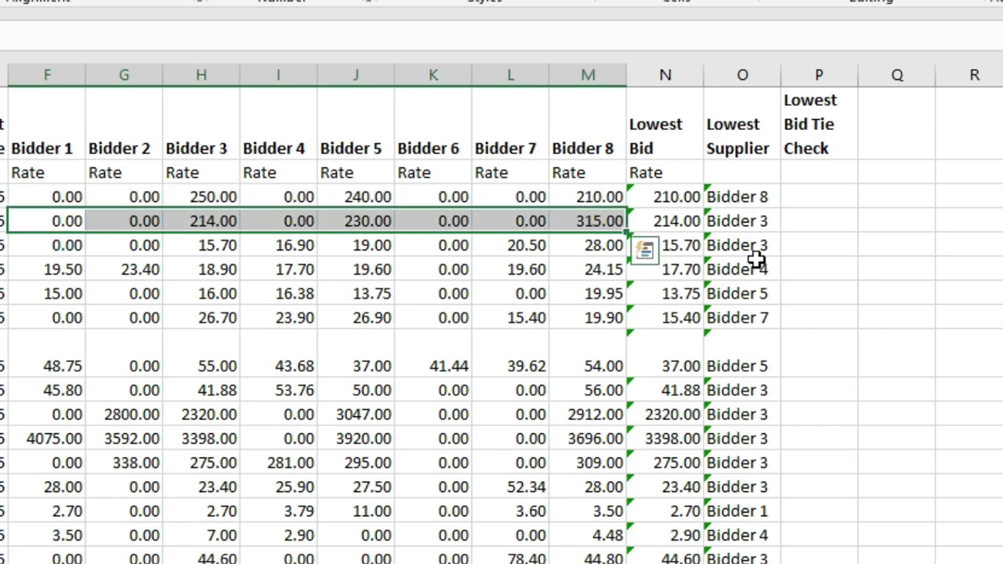
{"action": "left_click", "coordinate": [763, 218]}
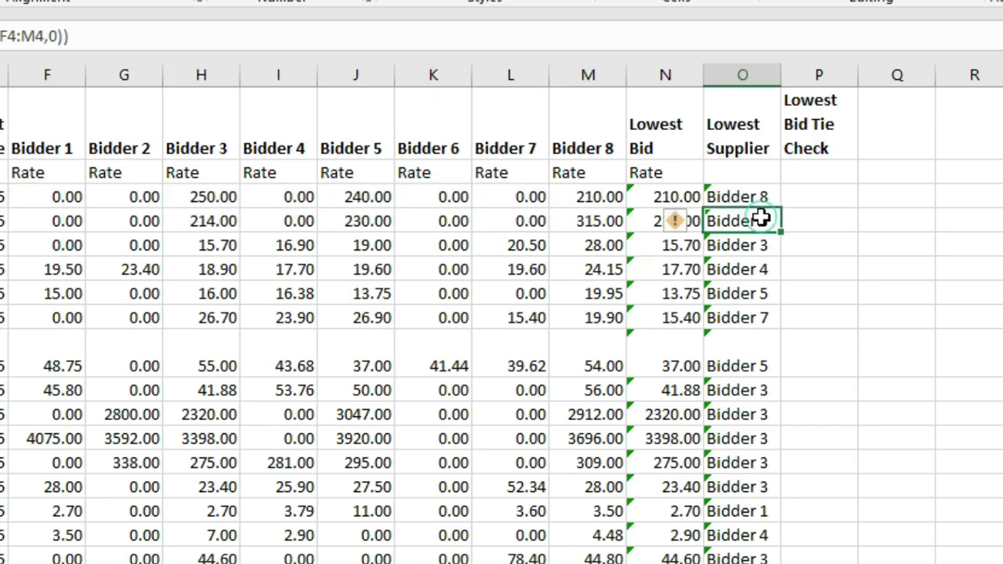
Inspect the Lowest Supplier results in O8, O11 and O12, and compare O11 with the bidder rates in F11:M11.
{"action": "left_click", "coordinate": [756, 315]}
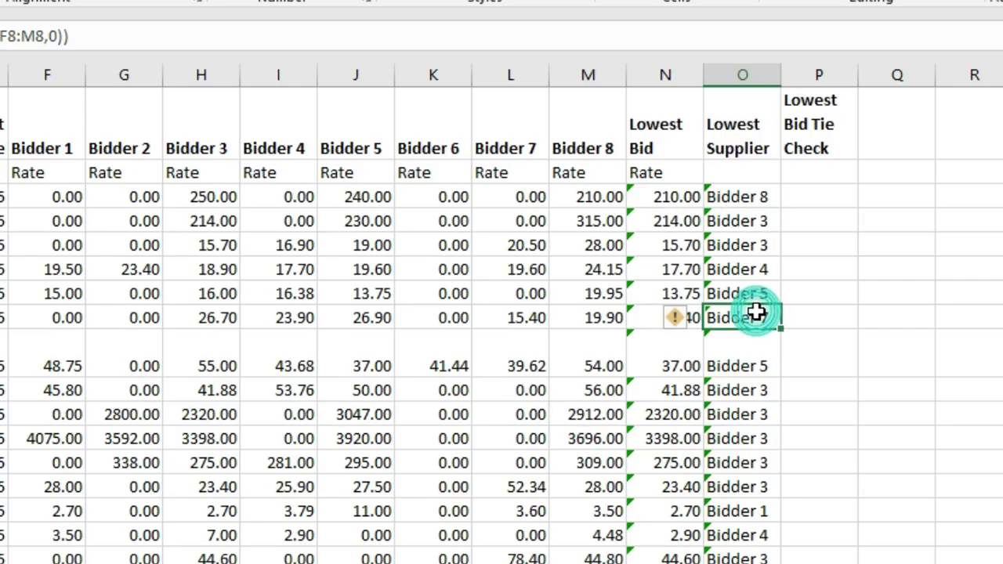
{"action": "left_click", "coordinate": [752, 417]}
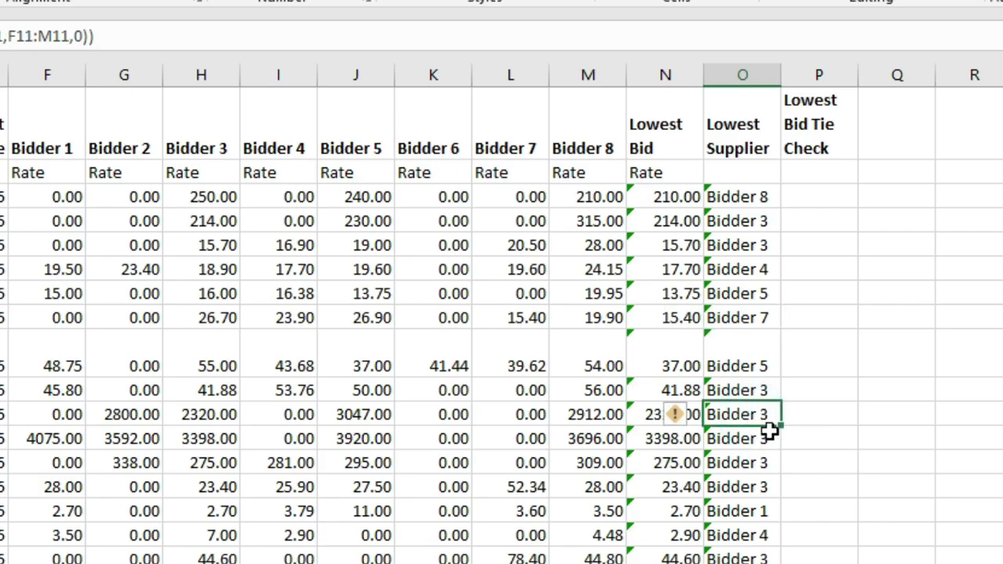
{"action": "left_click", "coordinate": [748, 428]}
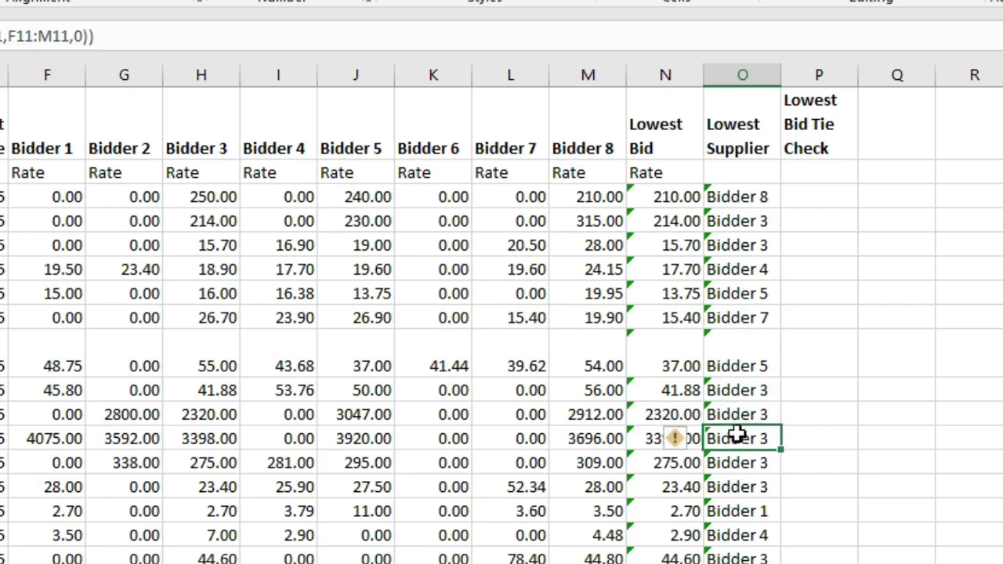
{"action": "left_click", "coordinate": [737, 416]}
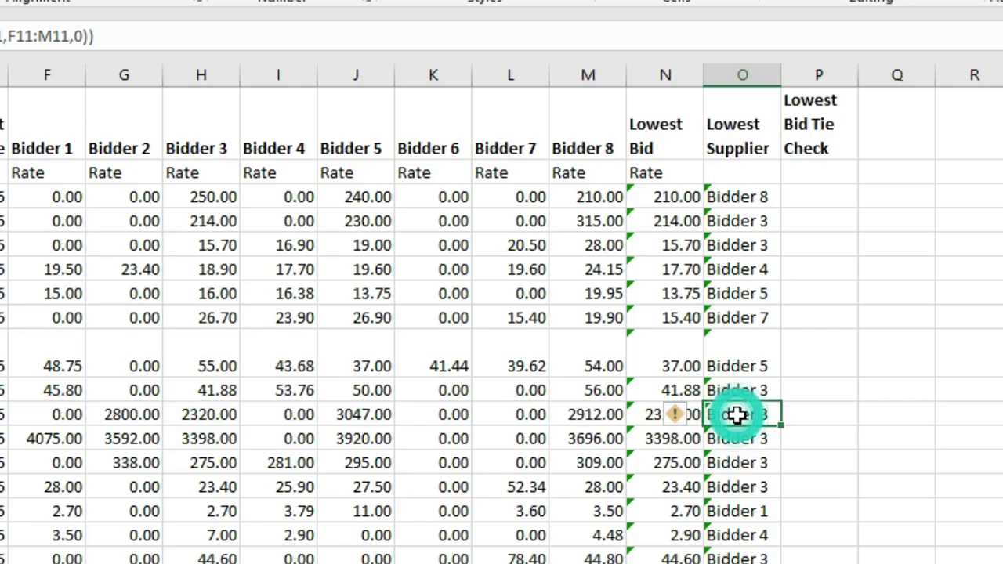
{"action": "left_click", "coordinate": [64, 413]}
{"action": "left_click_drag", "start_coordinate": [64, 413], "coordinate": [605, 413]}
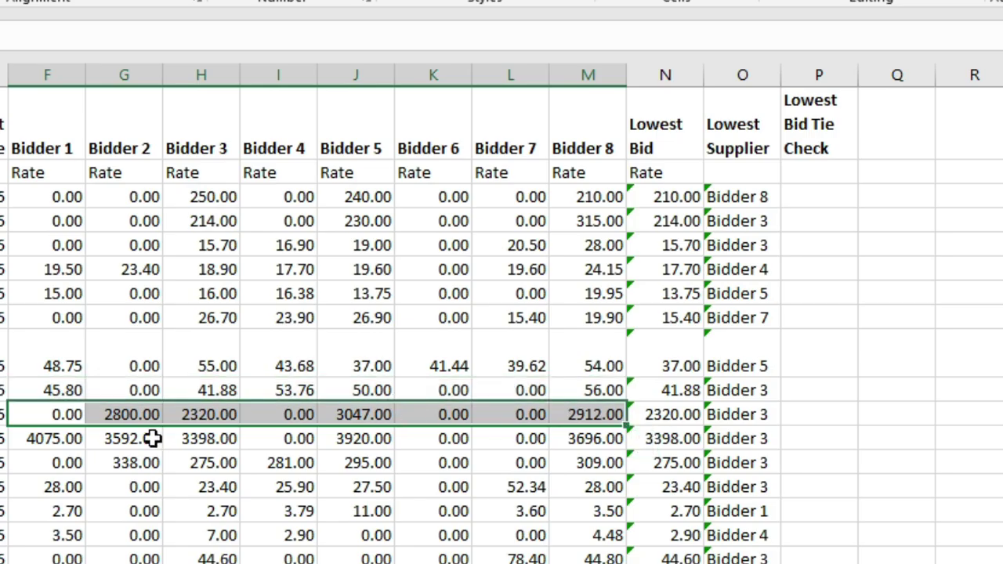